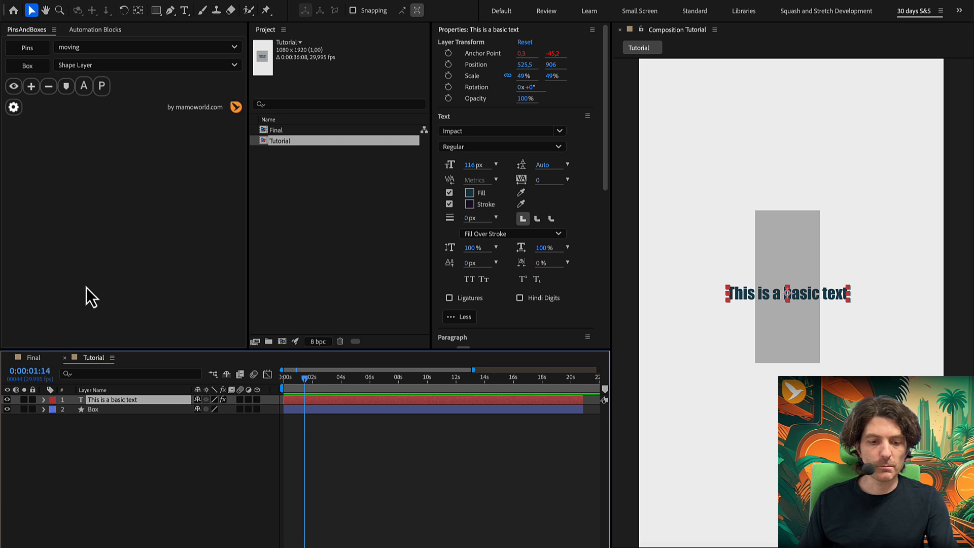
Reveal the expression on the "This is a basic text" layer and select its Anchor Point property.
key(e)
key(e)
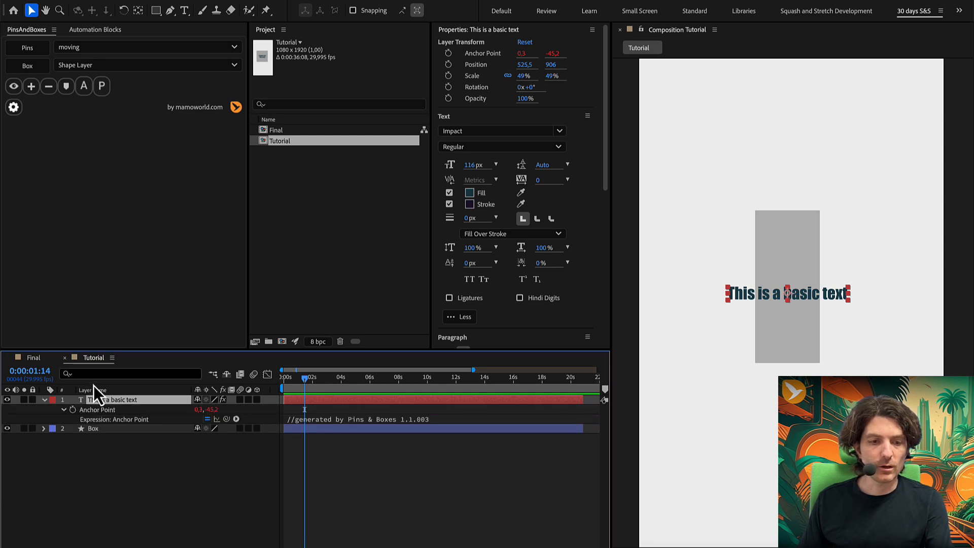
click(104, 415)
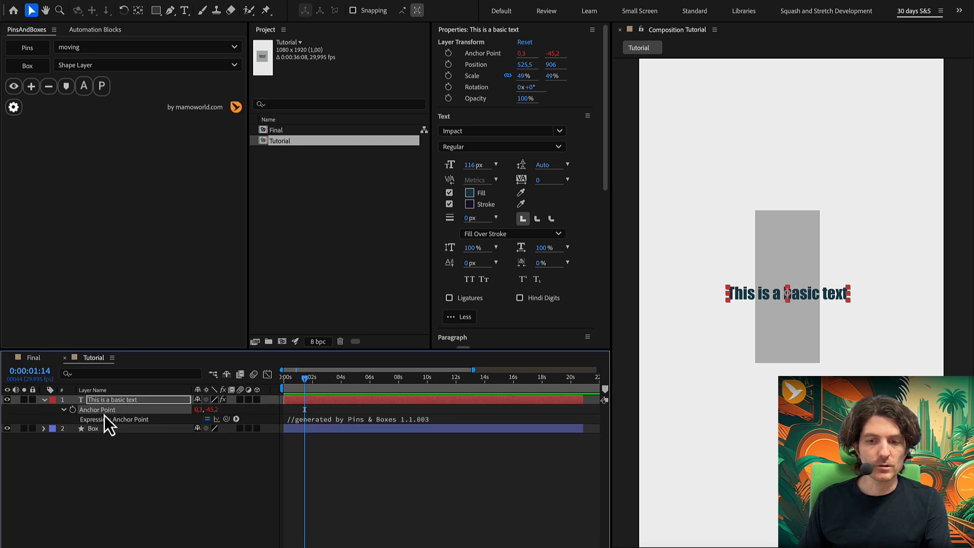
Create moving pins at the middle-left and middle-right edges of the grey Box shape layer.
click(784, 278)
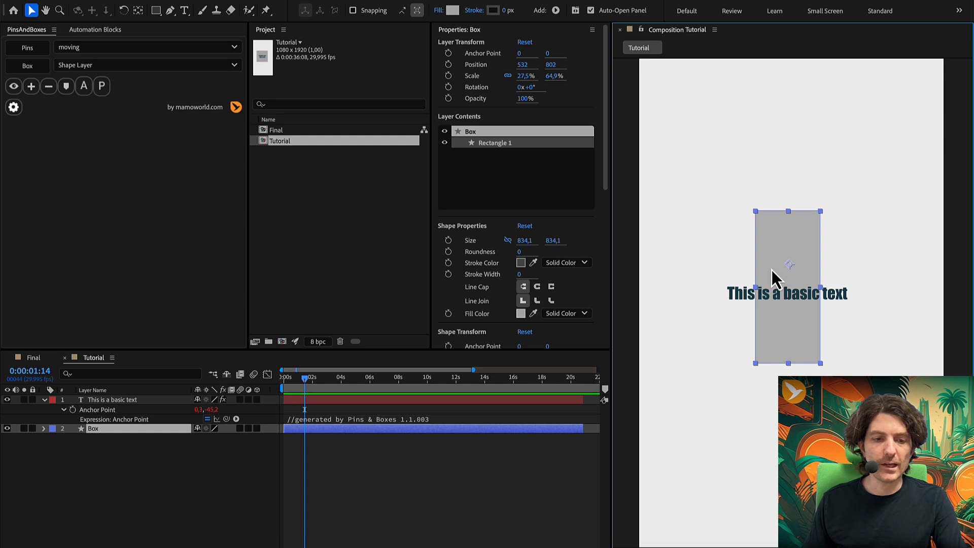
click(28, 48)
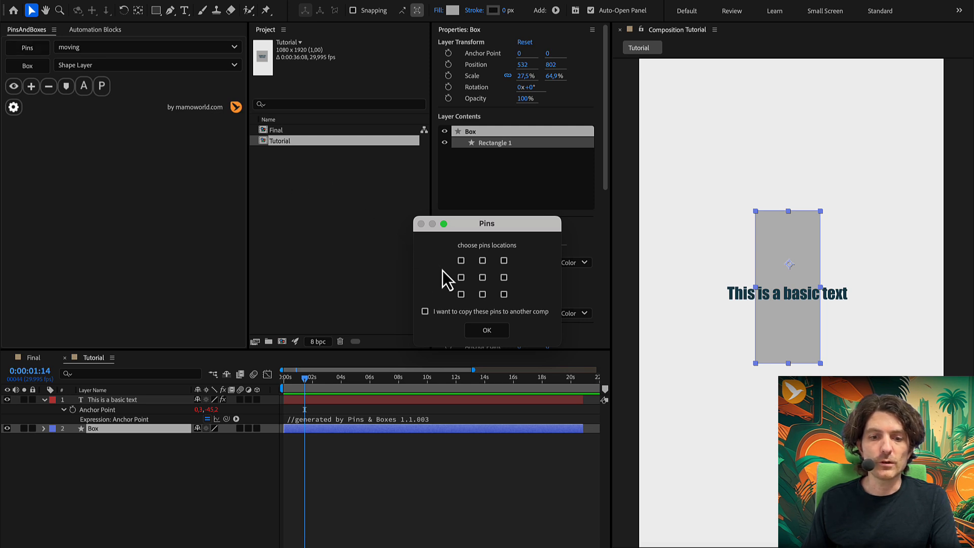
click(503, 277)
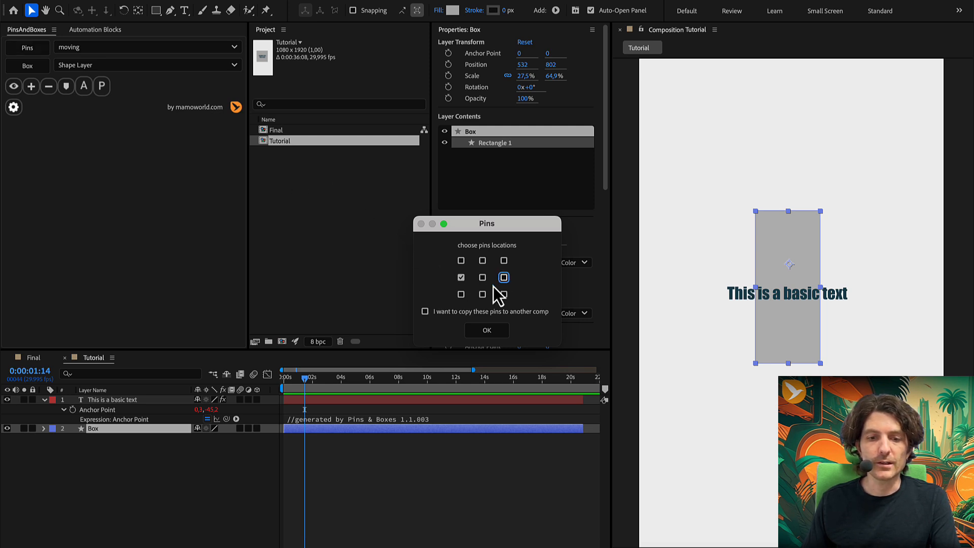
click(486, 331)
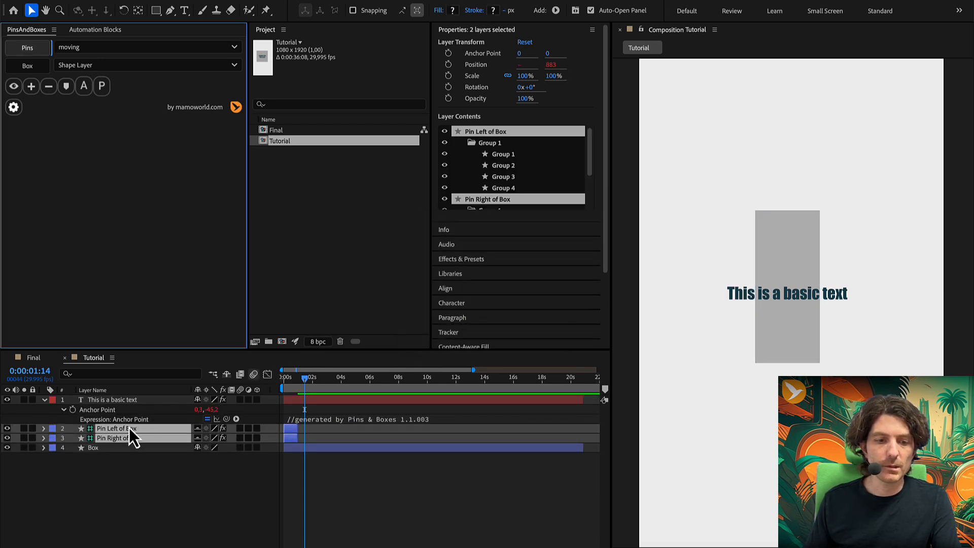
Move both pin layers above the text layer and extend their ends to about 21 seconds.
drag(129, 428, 140, 391)
drag(297, 401, 586, 402)
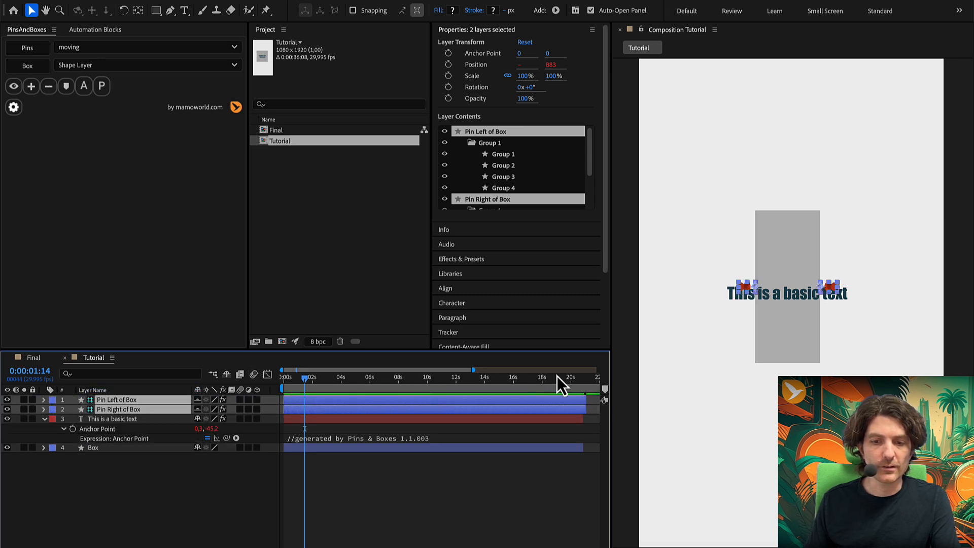
click(619, 375)
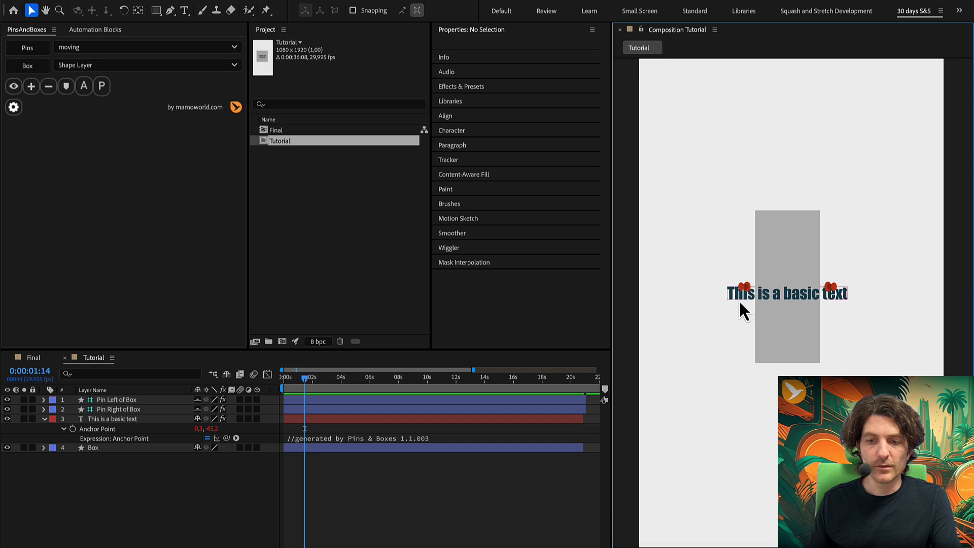
Enlarge the Box layer freehand to a scale of about 39.6% by 67.3%.
key(period)
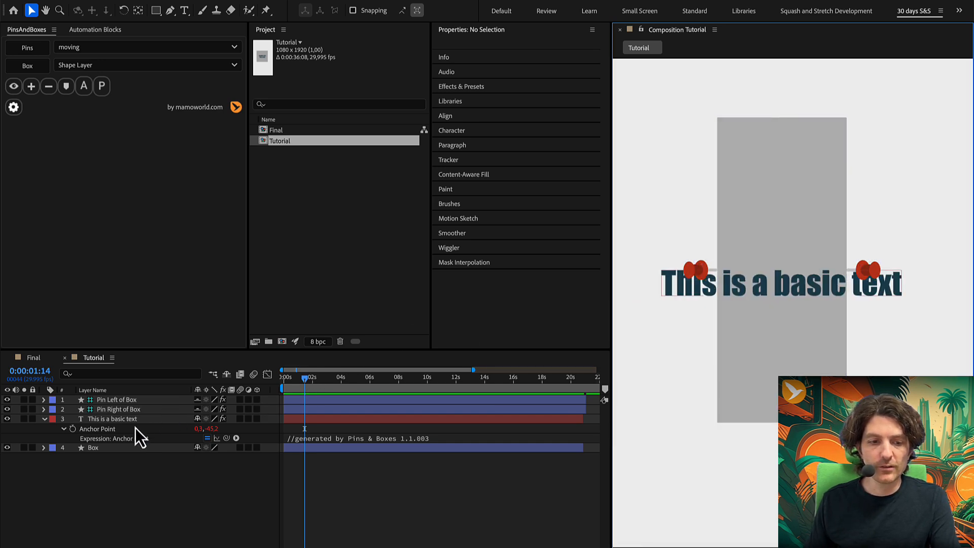
click(125, 448)
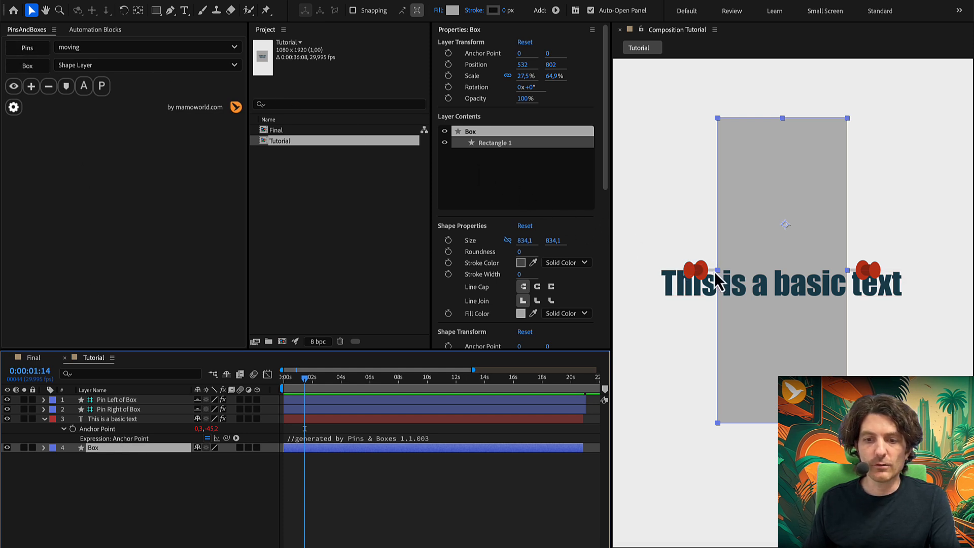
drag(718, 119, 688, 115)
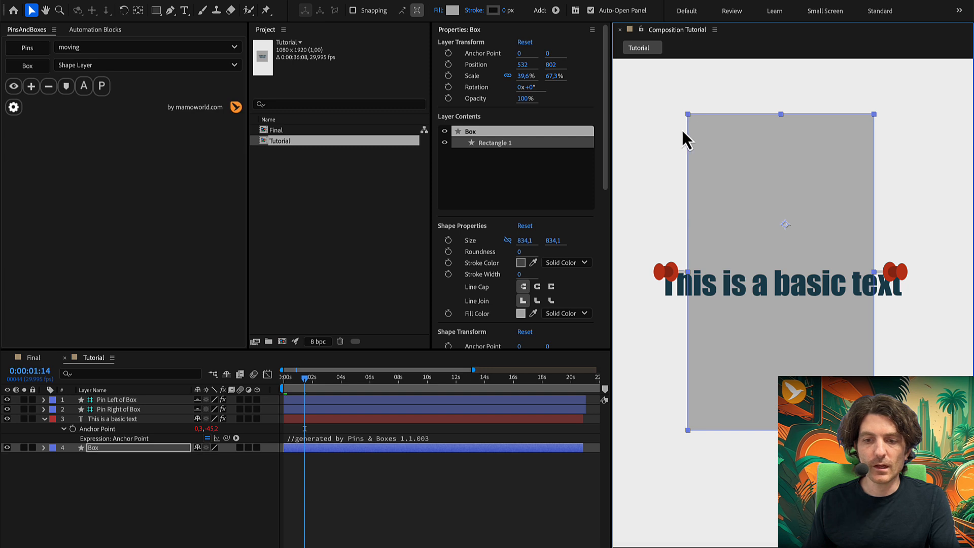
Replace the text layer's content with "Sample Te".
click(133, 400)
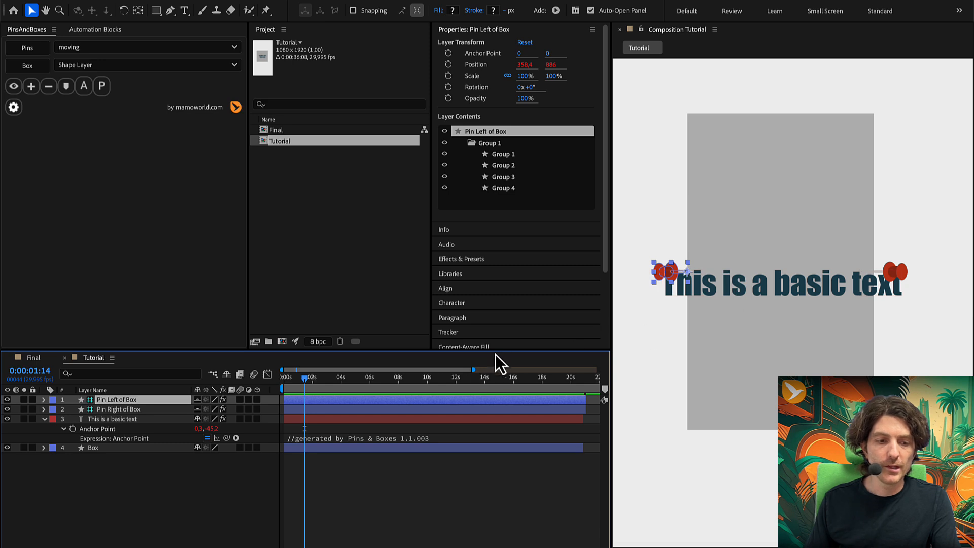
double_click(736, 294)
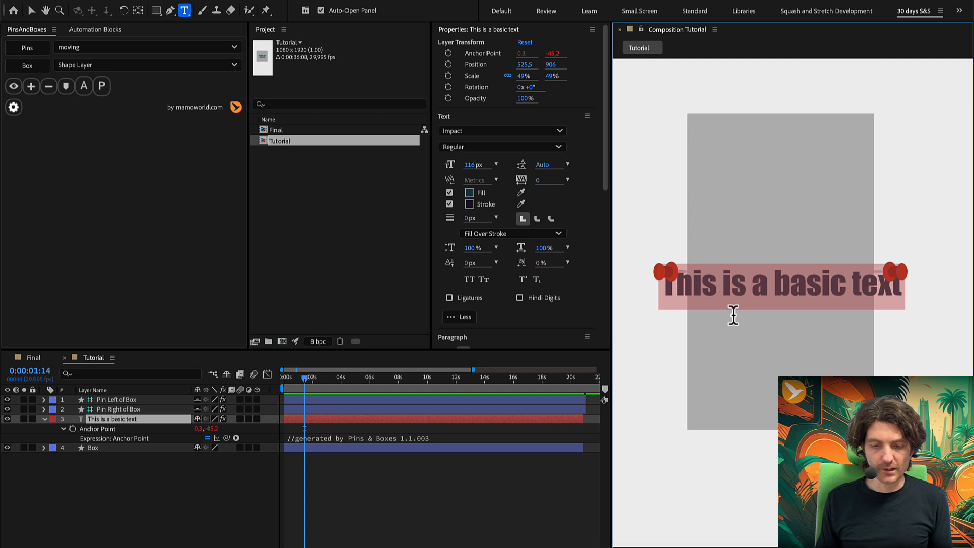
text(Samm)
key(BackSpace)
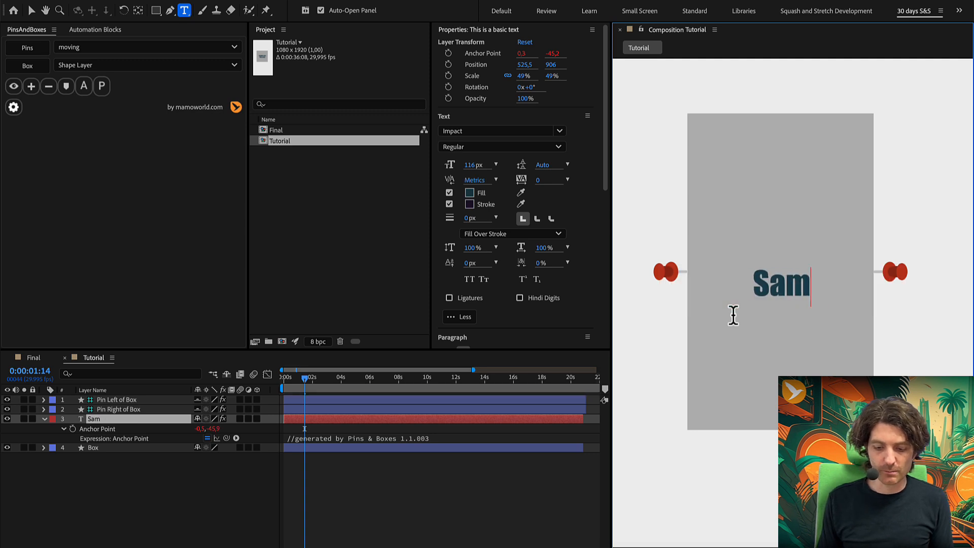
text(ple Te)
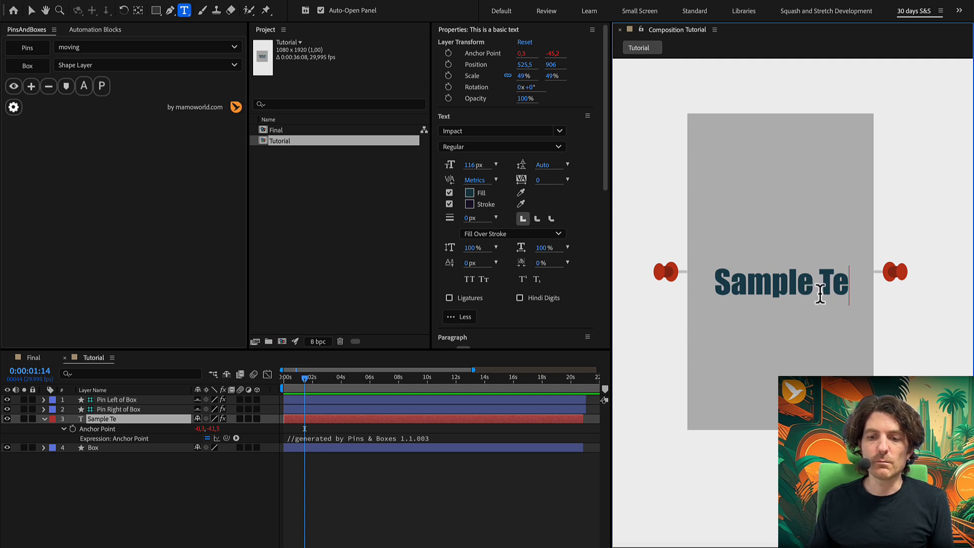
click(841, 293)
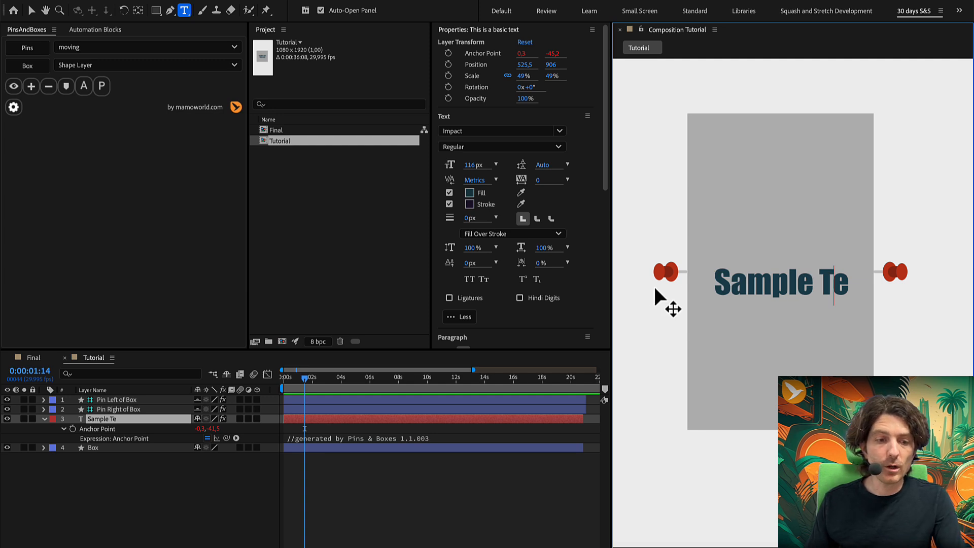
Run the library script "Apply Dyamic Line Wrap Expression to Selected Text Layers with Pins" on both pin layers and the text layer.
click(133, 400)
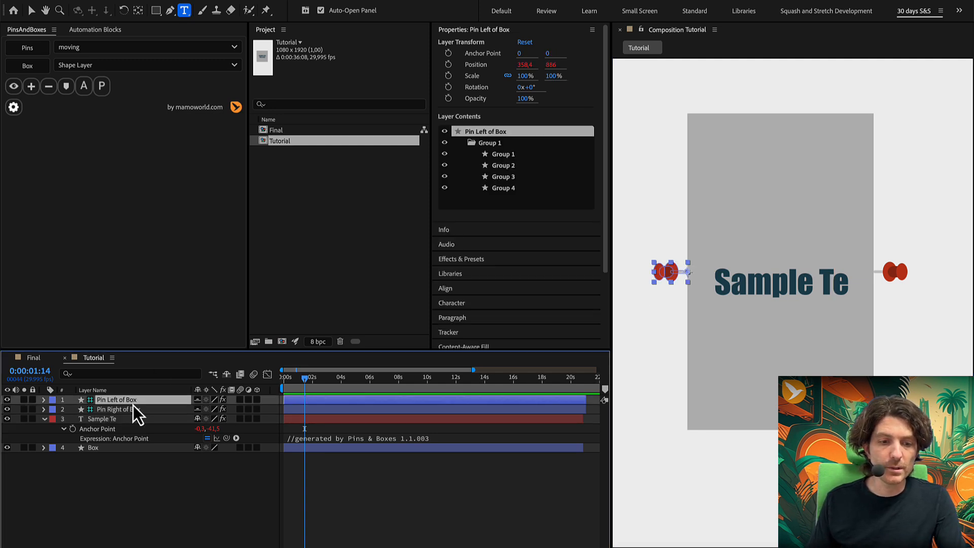
shift+click(122, 419)
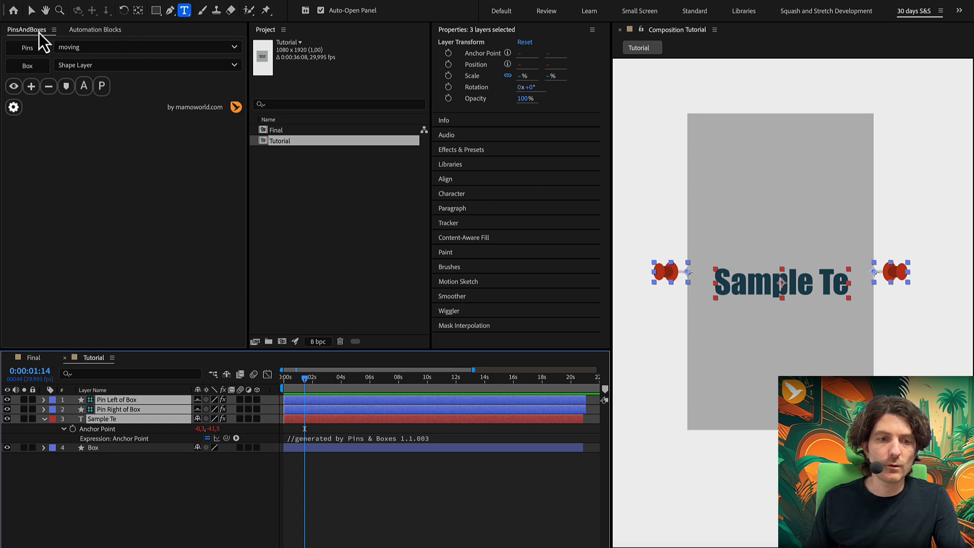
click(76, 31)
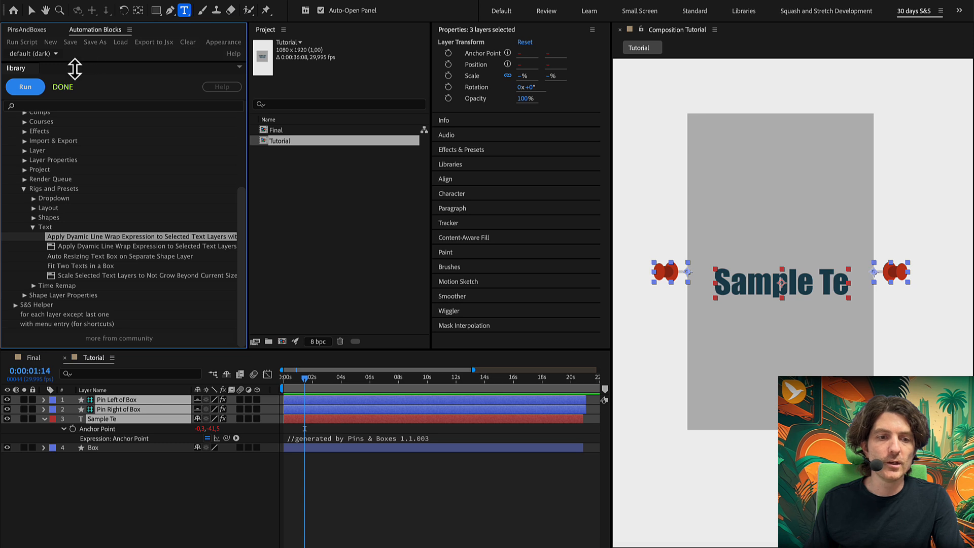
scroll(68, 157, up, 5)
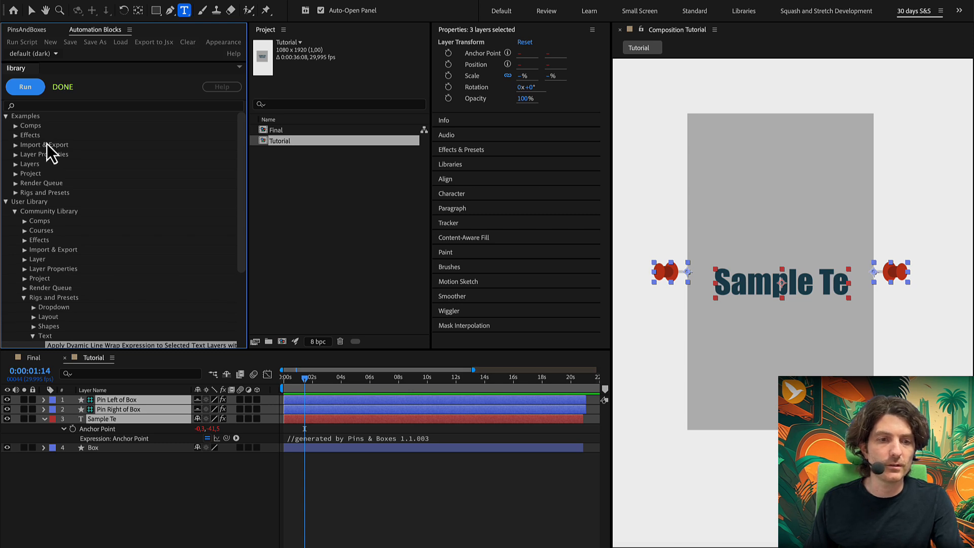
scroll(53, 152, down, 1)
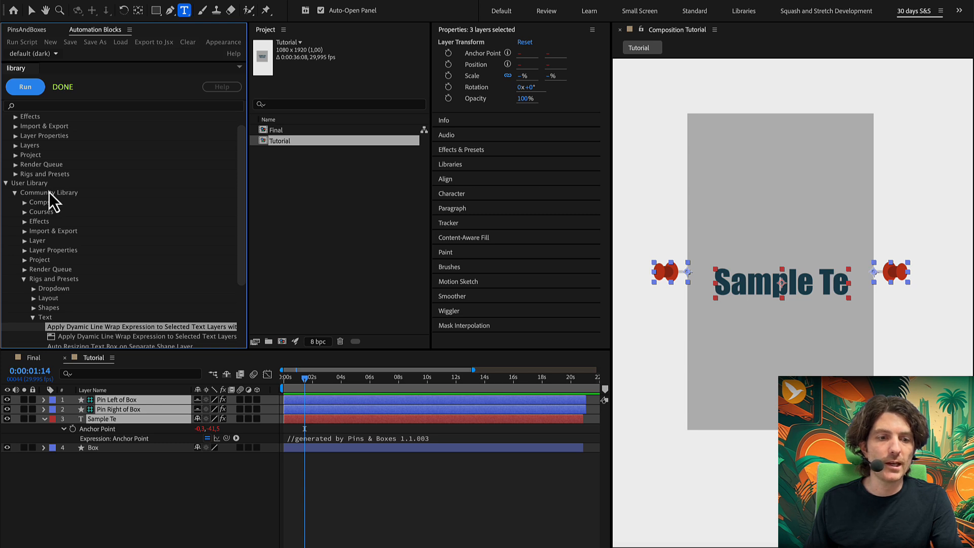
scroll(50, 192, down, 1)
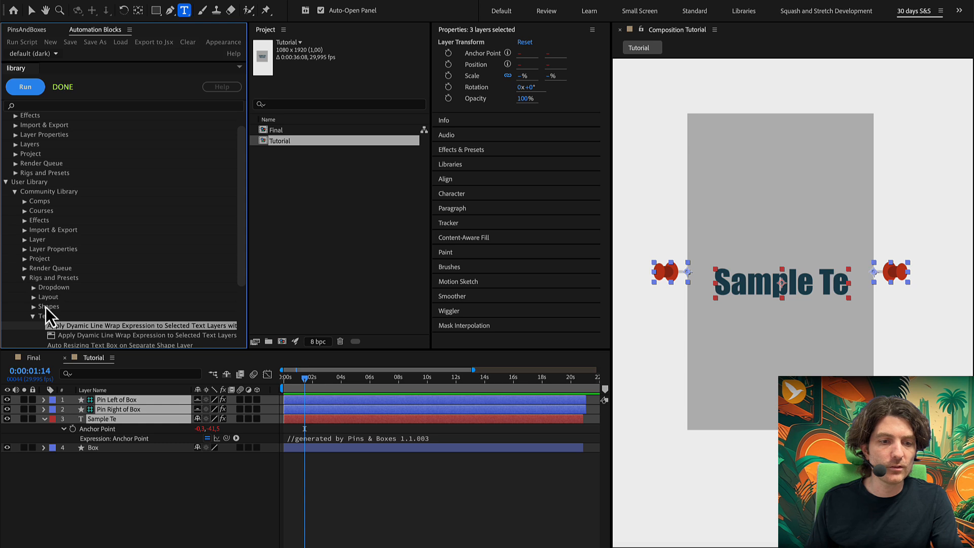
scroll(49, 320, down, 3)
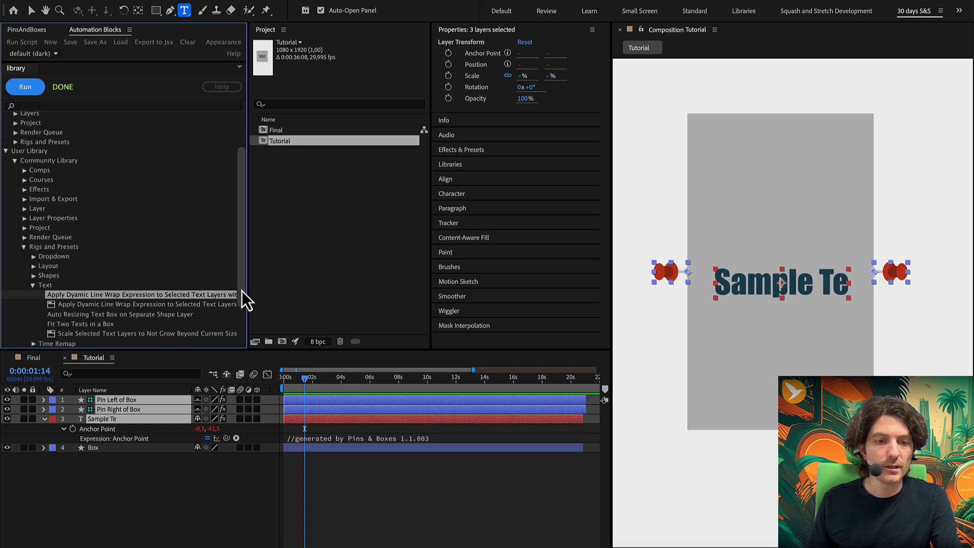
drag(252, 293, 302, 301)
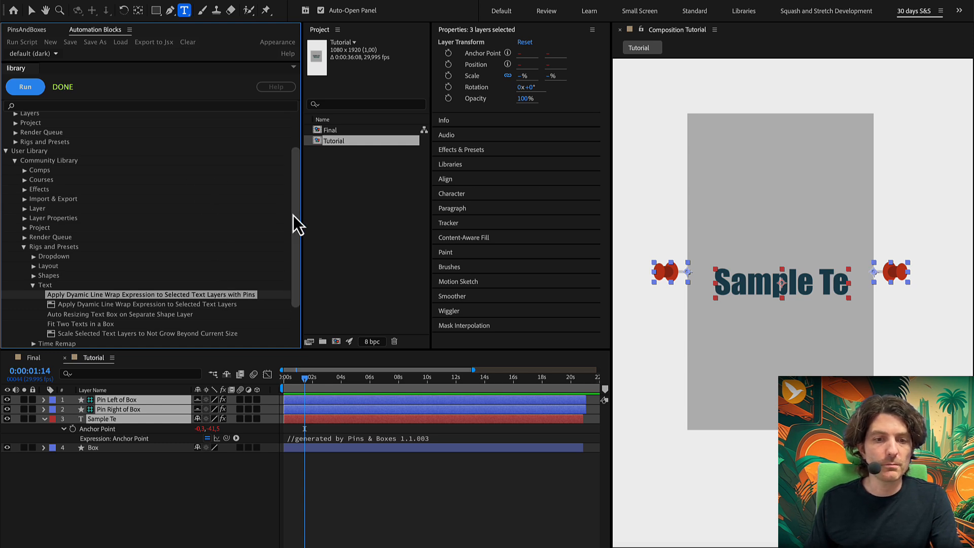
drag(293, 217, 294, 282)
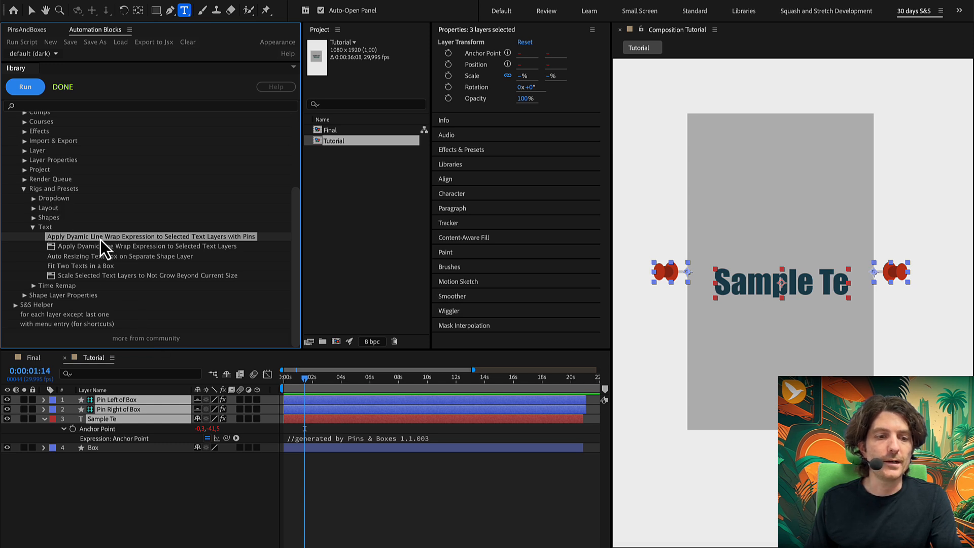
scroll(97, 239, up, 1)
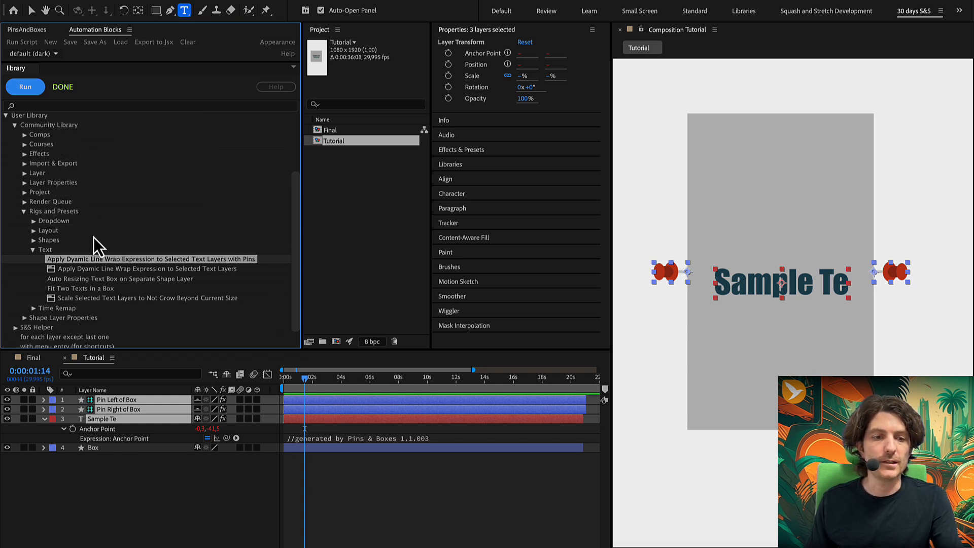
scroll(109, 285, down, 1)
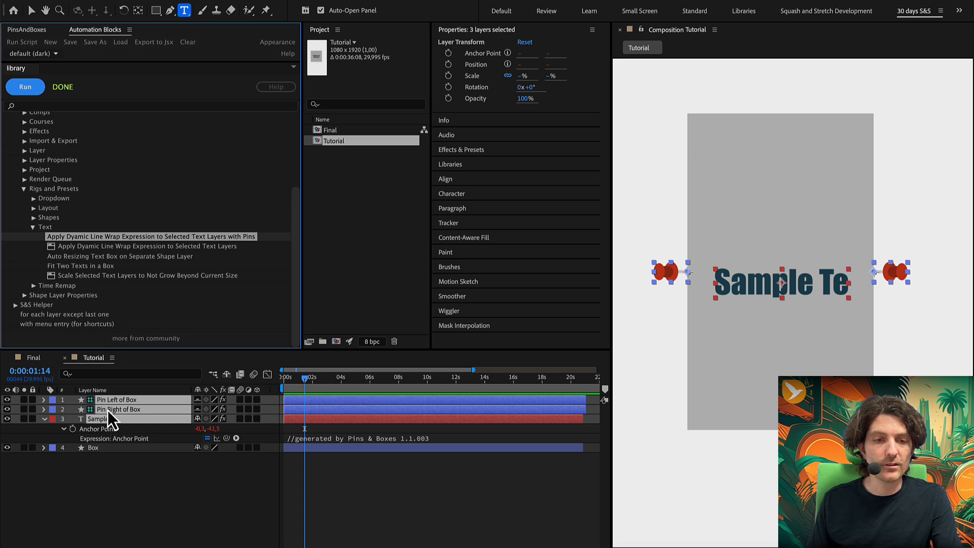
click(23, 90)
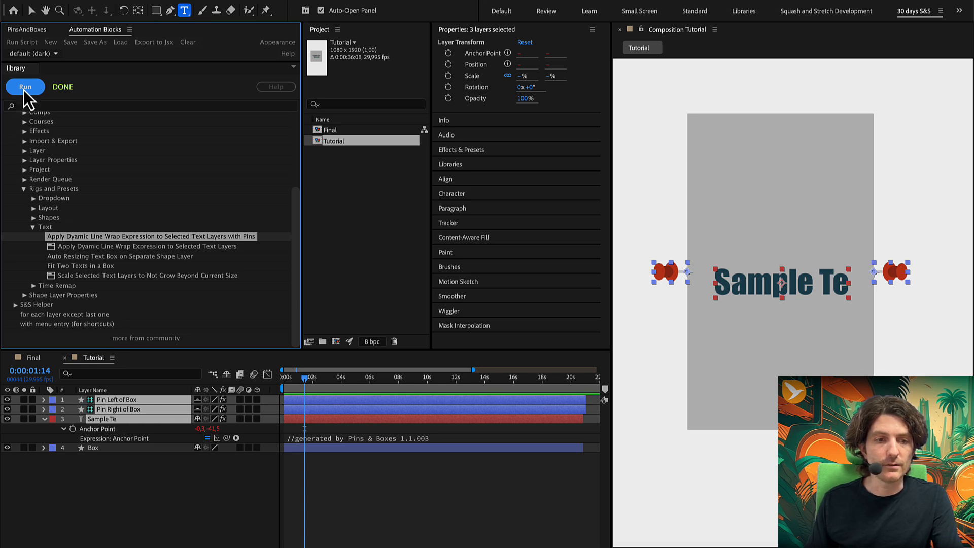
Examine the Source Text expression on the "Sample Te" layer, then collapse the layer's properties.
click(108, 455)
click(111, 419)
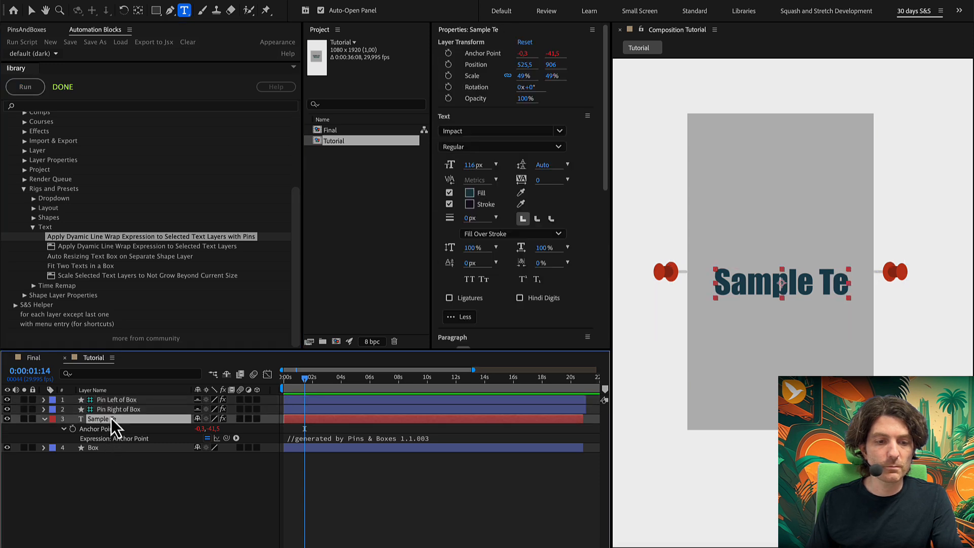
key(e)
key(e)
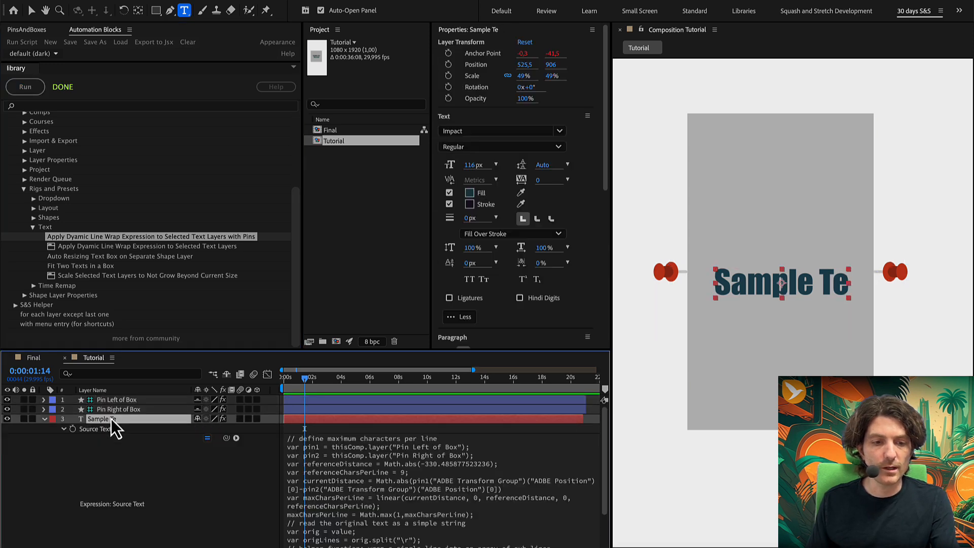
click(64, 429)
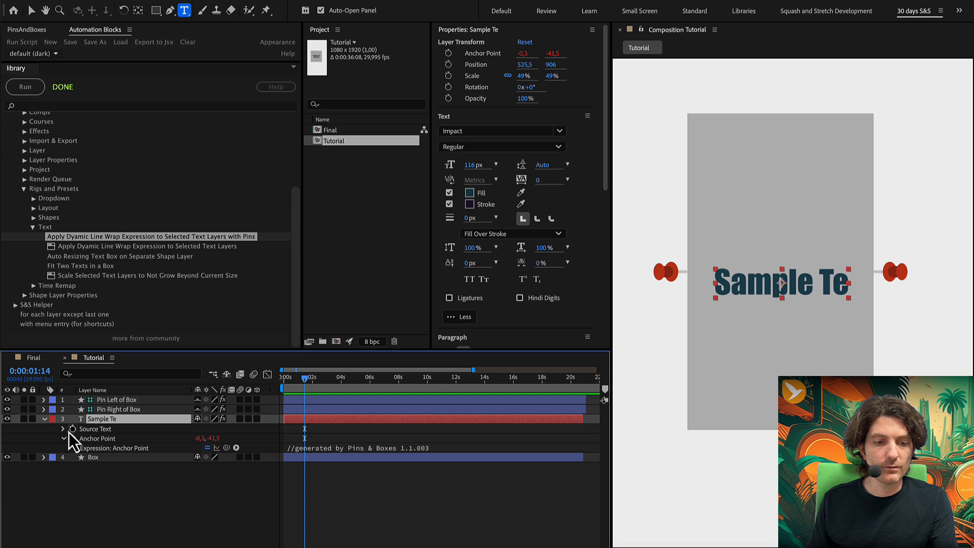
click(62, 429)
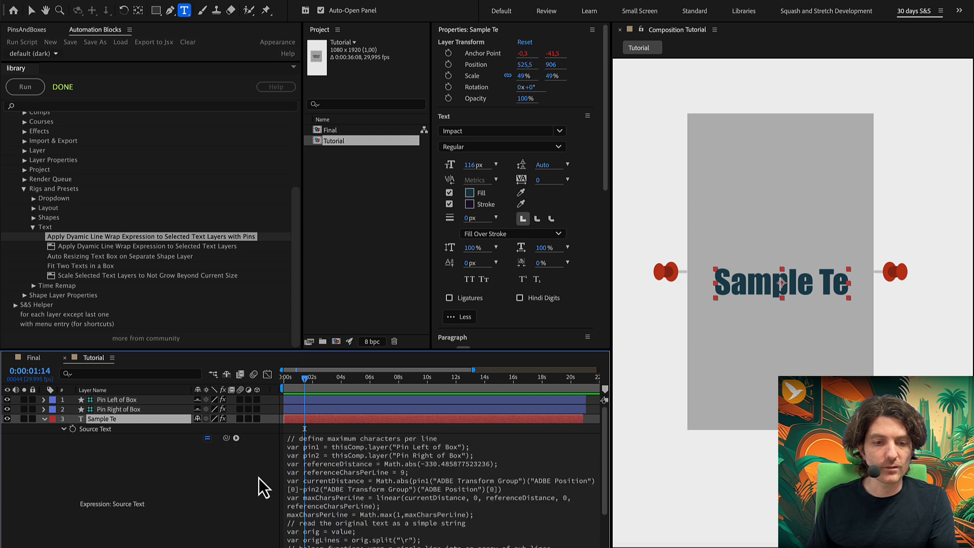
scroll(333, 497, down, 2)
scroll(334, 497, up, 2)
click(43, 420)
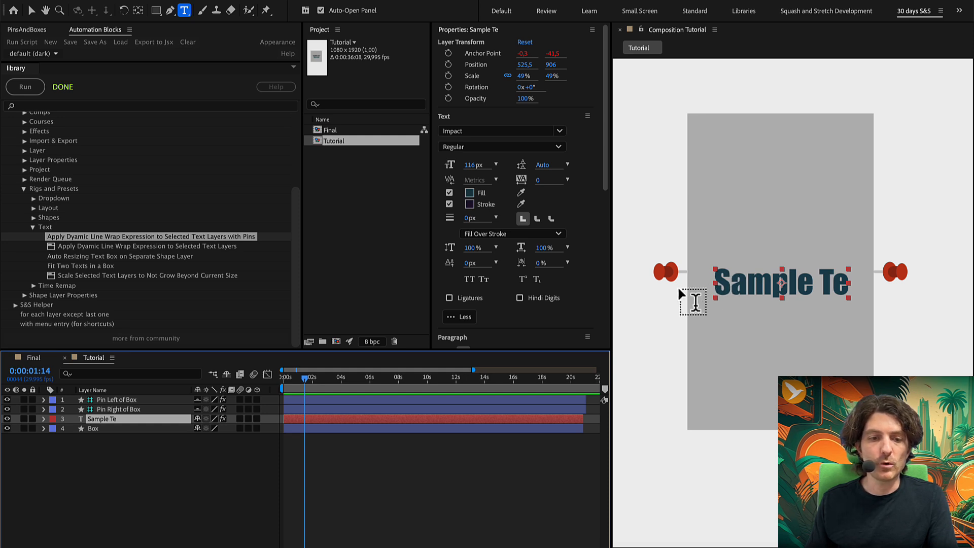
Select the Box shape layer beneath the pins and text.
click(124, 401)
click(123, 408)
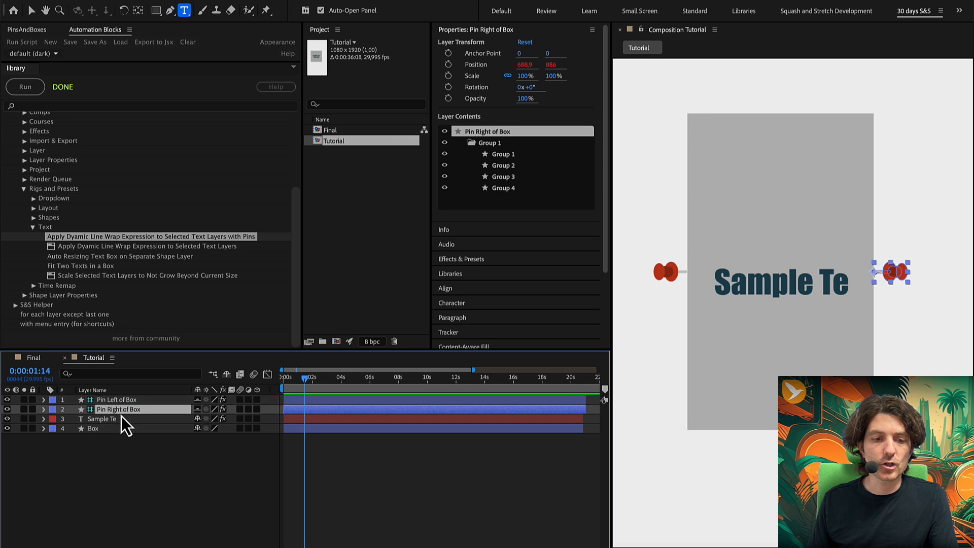
click(122, 428)
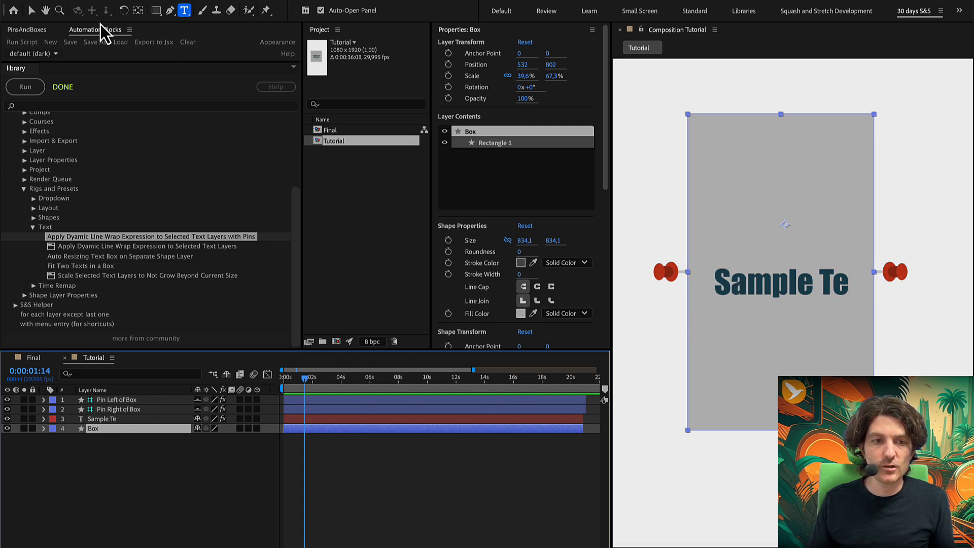
Scale the Box down to a narrow column, then widen it to about 38.9% by 31%.
click(32, 11)
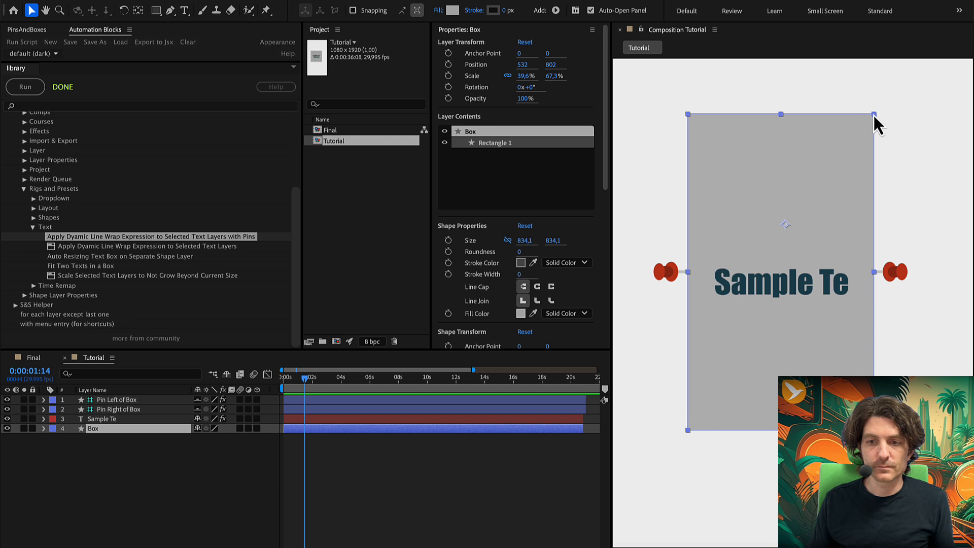
drag(872, 113, 813, 125)
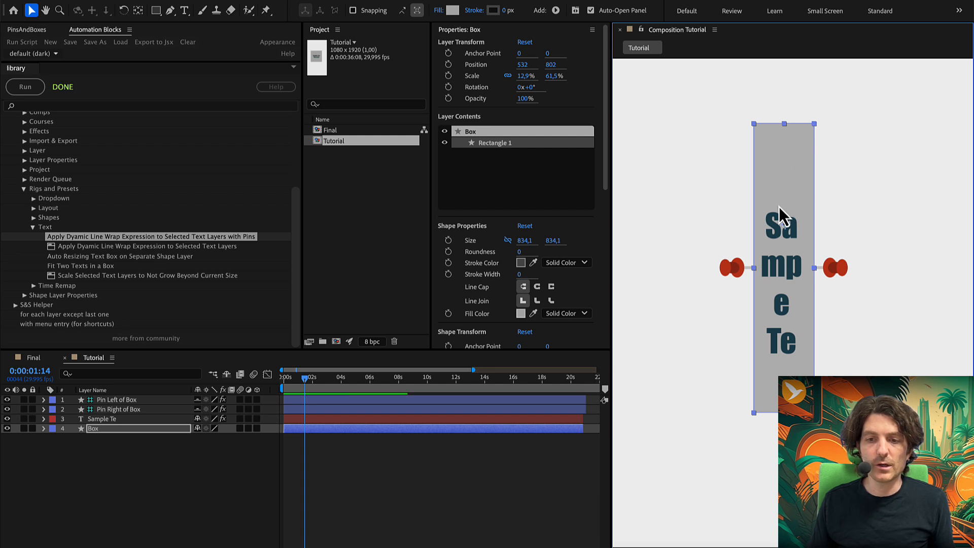
drag(815, 125, 873, 174)
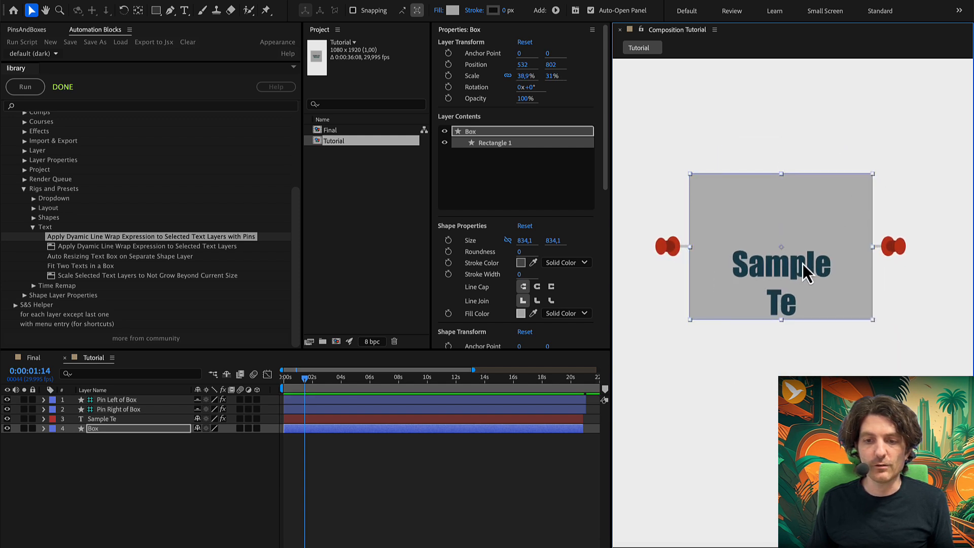
Replace the content of the "Sample Te" text layer with "much much longer text than before".
click(91, 419)
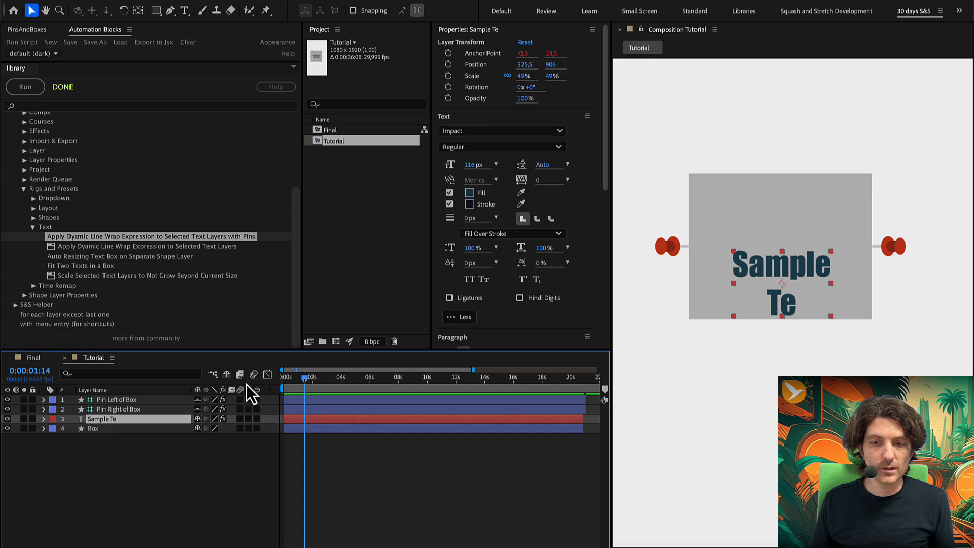
click(183, 12)
click(751, 269)
key(super+a)
text(muc)
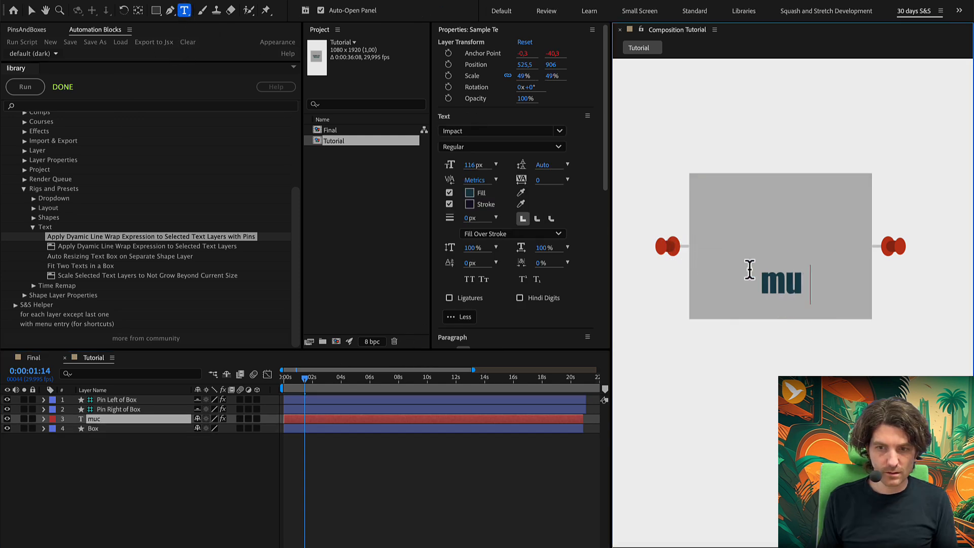
text(h much lo)
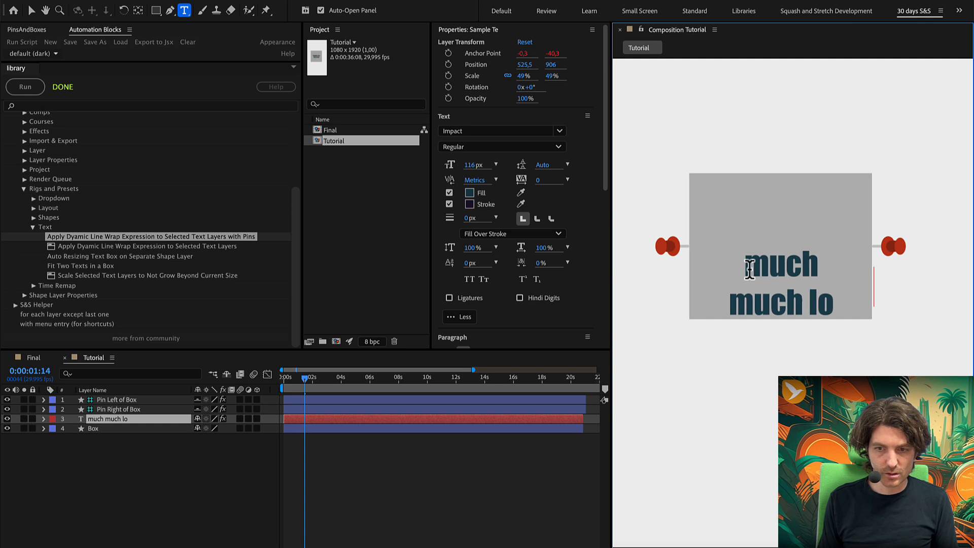
text(nger text)
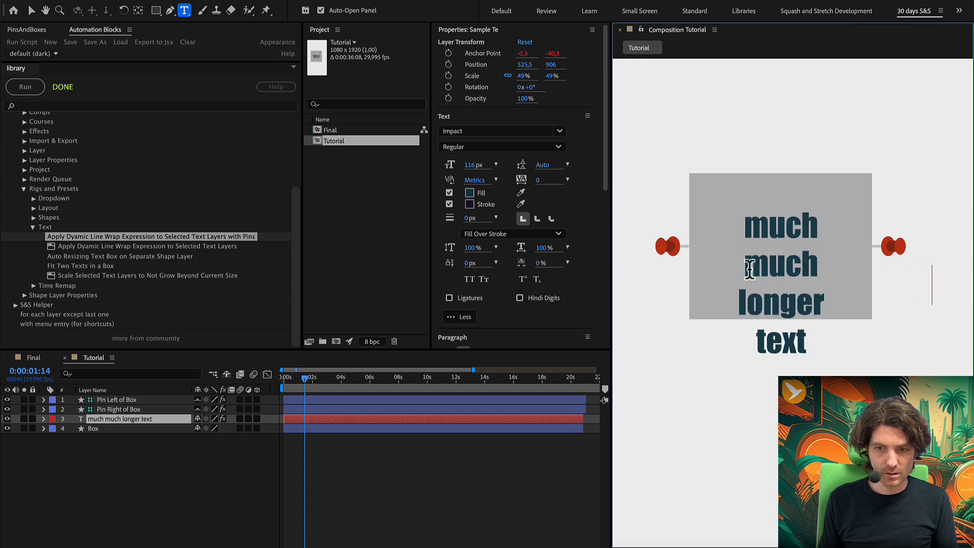
text( than befo)
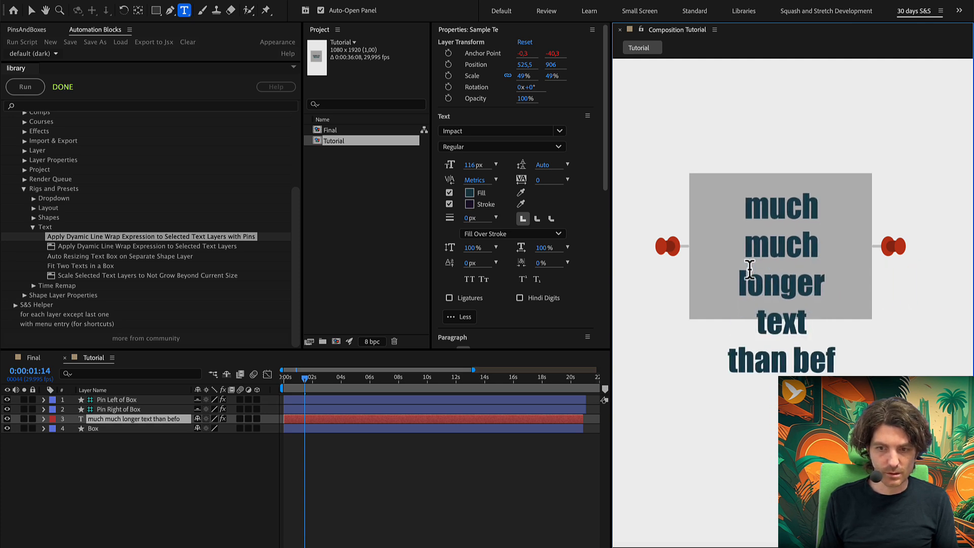
text(re)
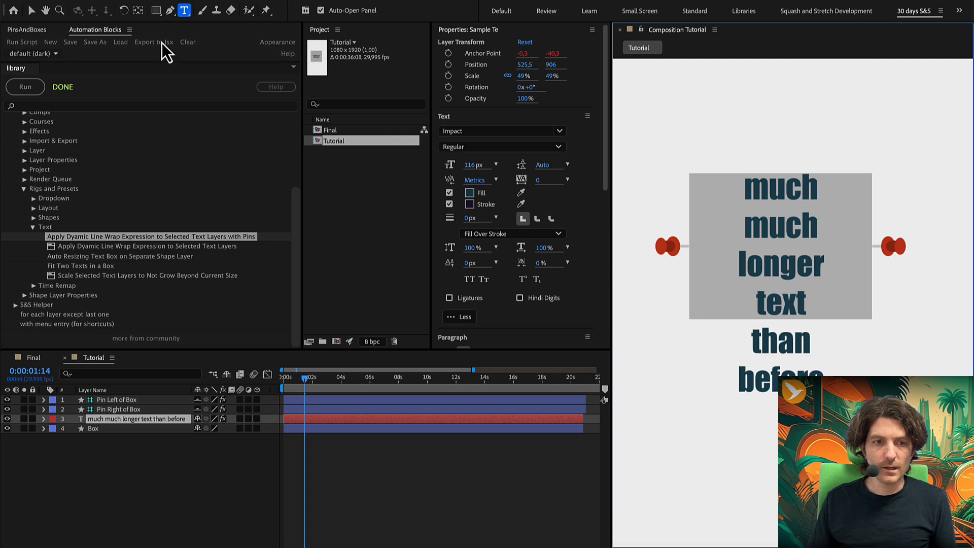
click(31, 10)
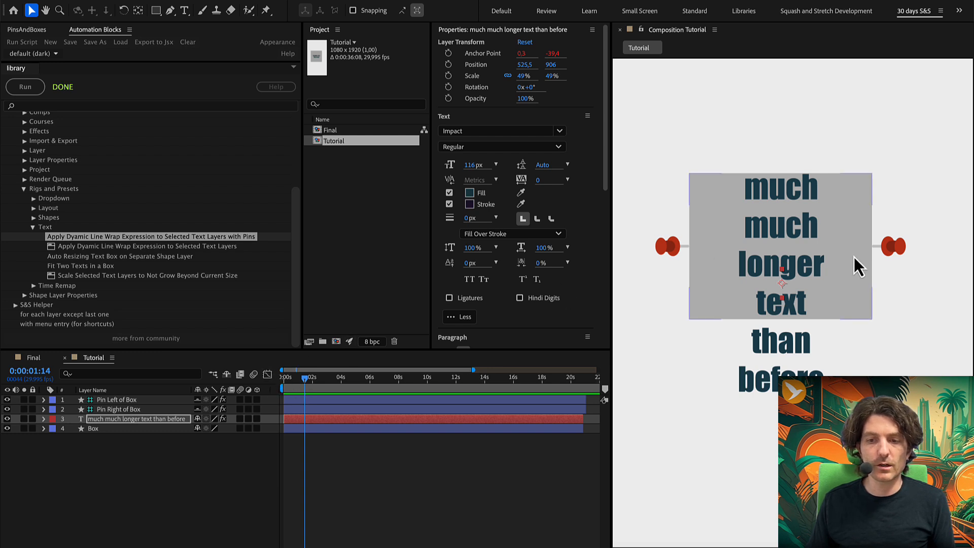
Shrink and widen the Box to test the line wrap, then resize it to a scale of about 32.9% by 68.9%.
click(800, 265)
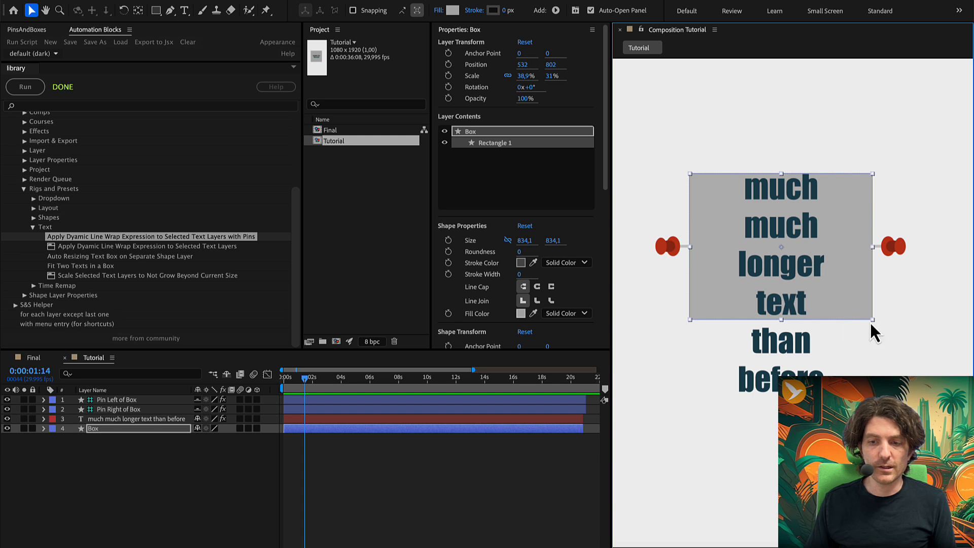
drag(871, 319, 812, 299)
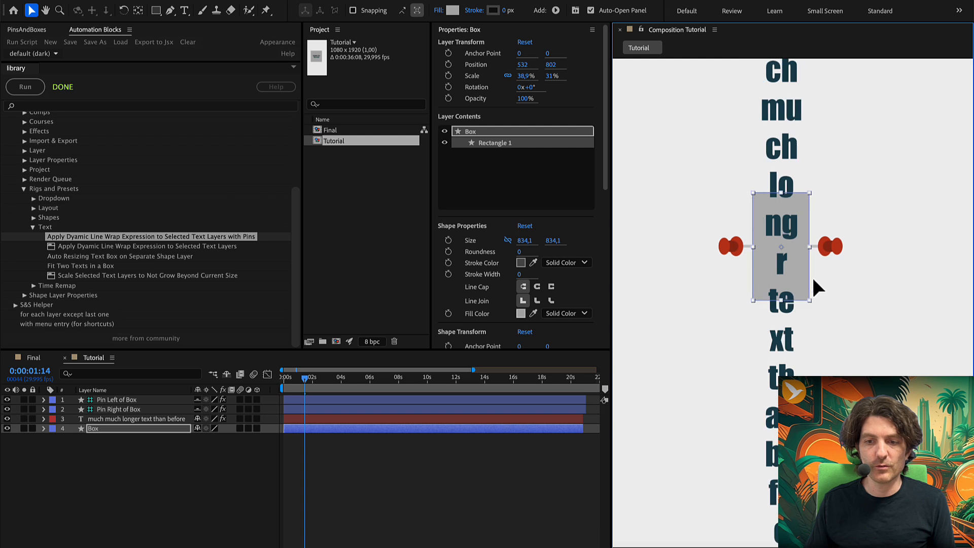
key(ctrl+z)
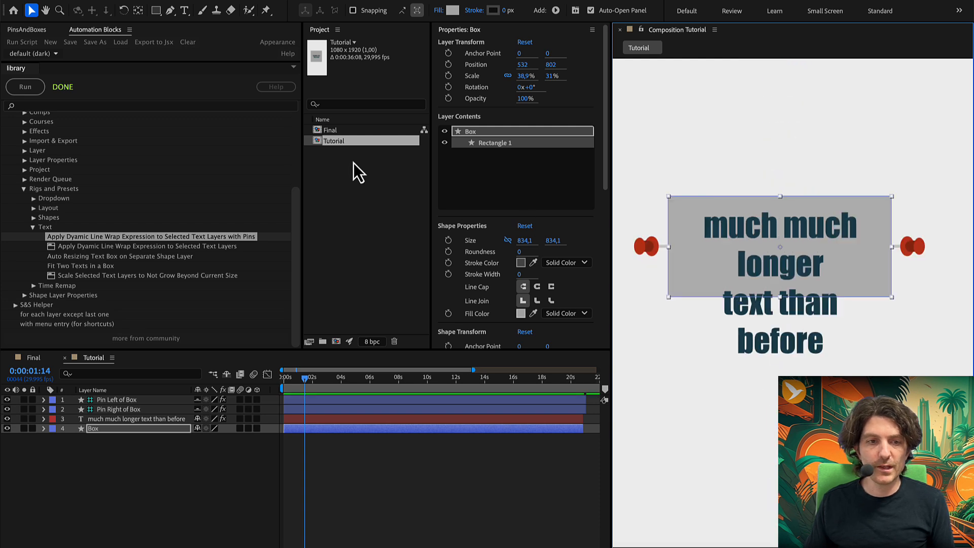
click(187, 14)
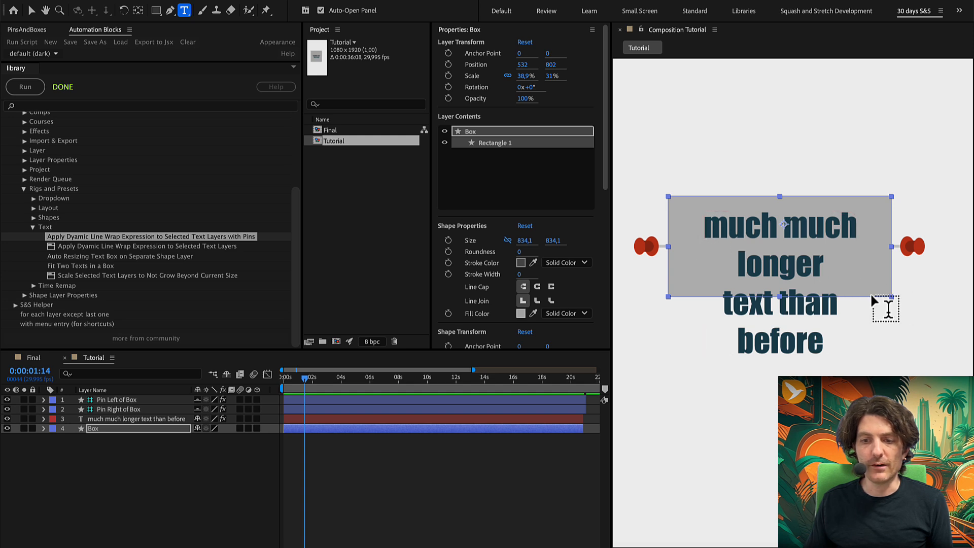
key(v)
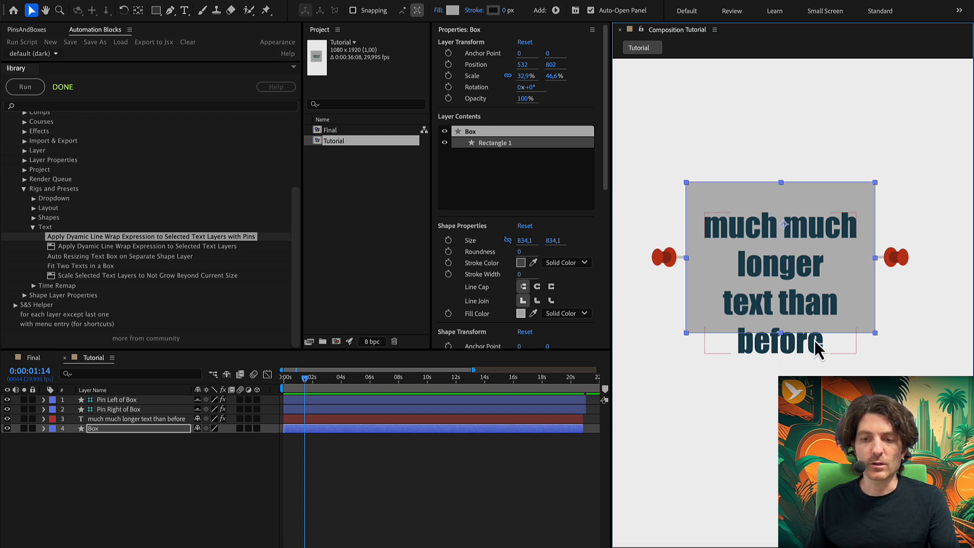
drag(873, 340, 875, 385)
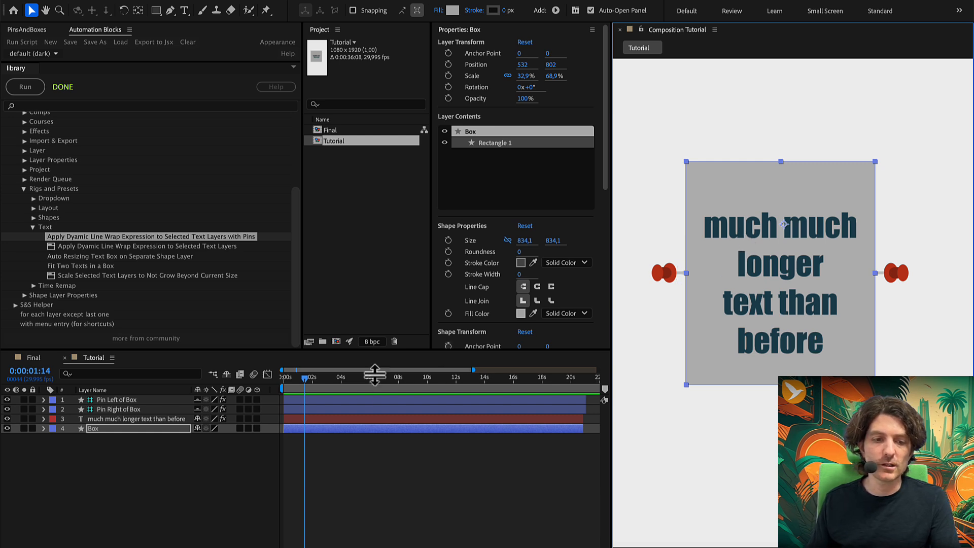
Replace the entire text with the wide-letter string "wwwwwwwwww" to test the wrapping.
click(142, 418)
double_click(735, 309)
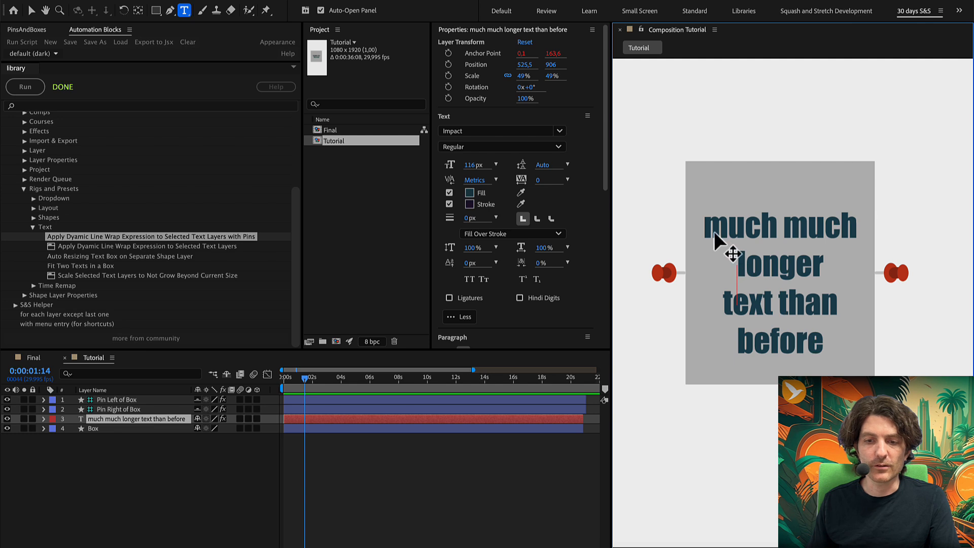
key(ctrl+a)
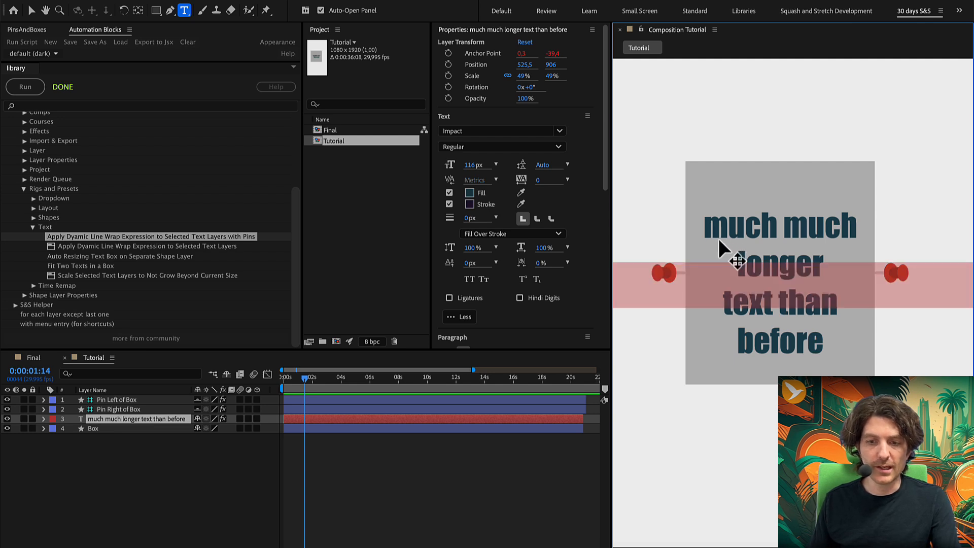
text(wwww)
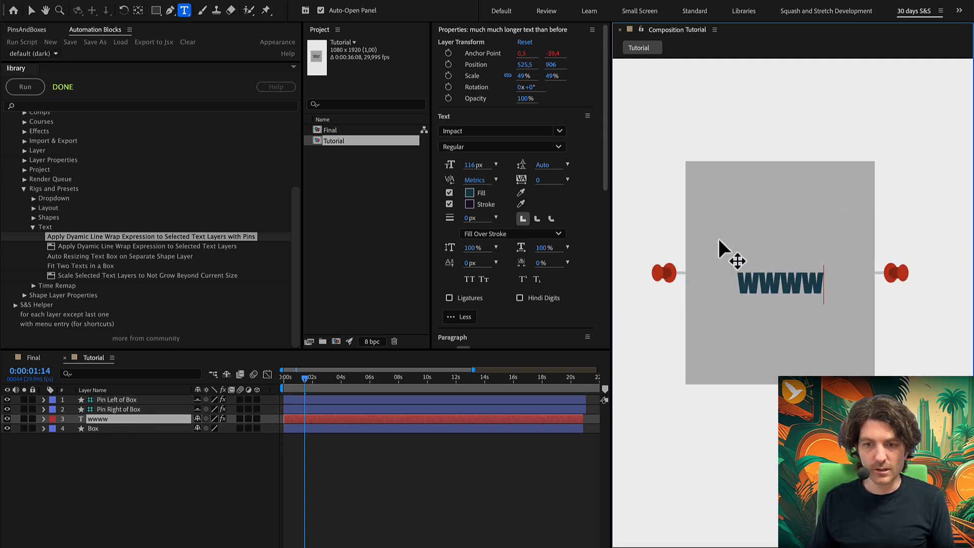
text(wwwwww)
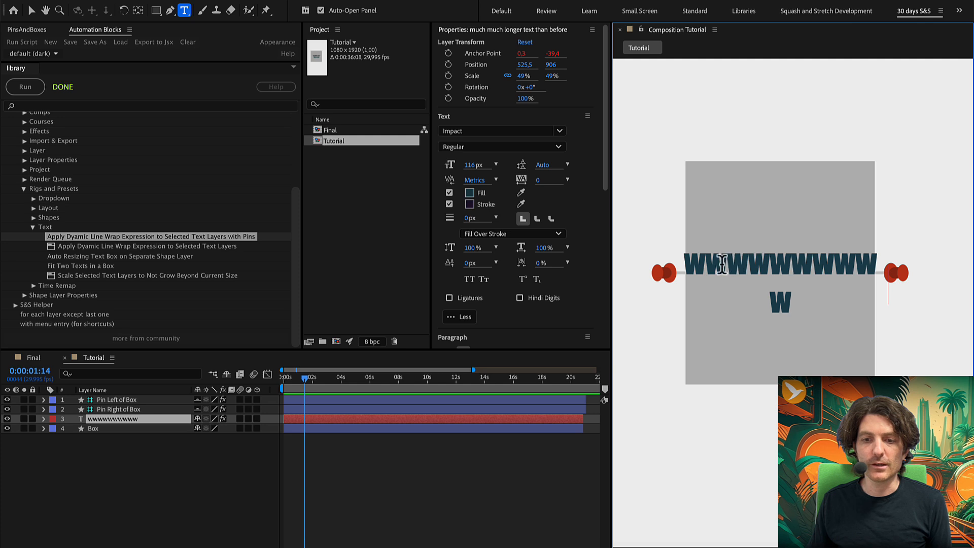
Replace the row of w letters with the narrow-letter string "iiiiiiiiii".
click(707, 263)
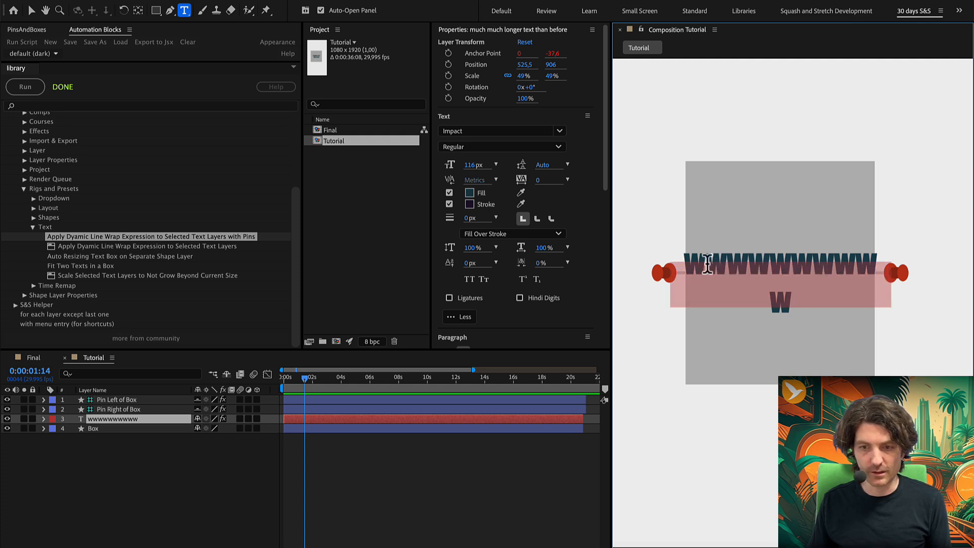
text(iiiii)
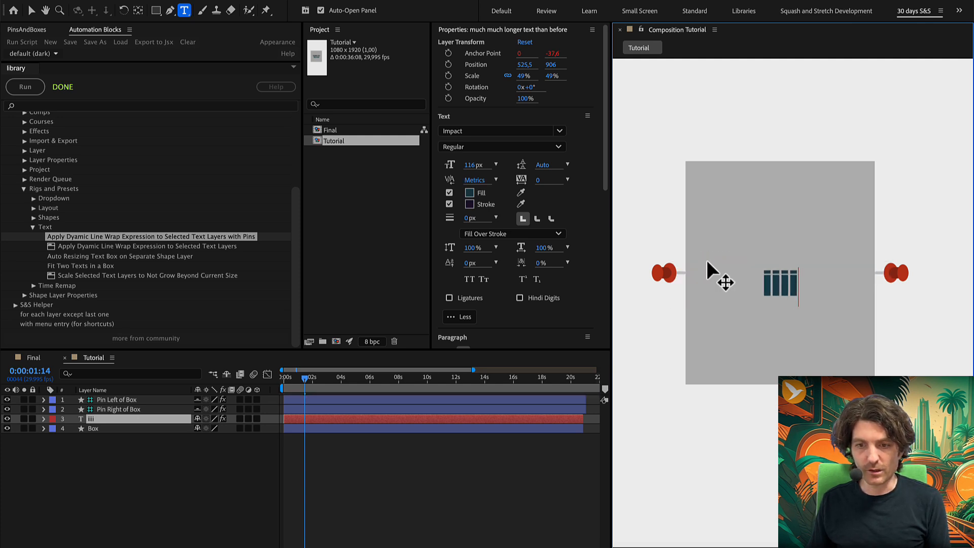
text(iiiiiii)
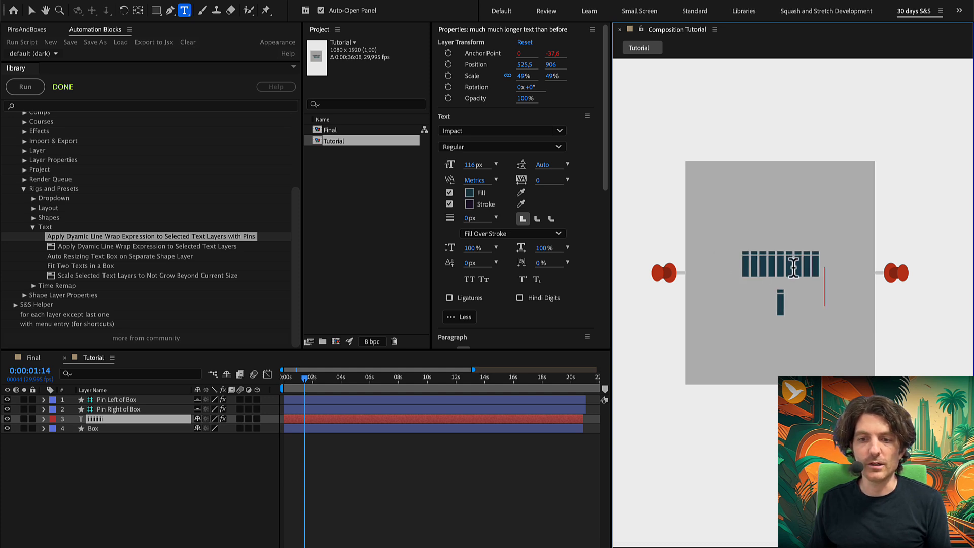
Replace the row of i letters with the longer wide-letter string "wwwwwwwwwwww".
double_click(786, 271)
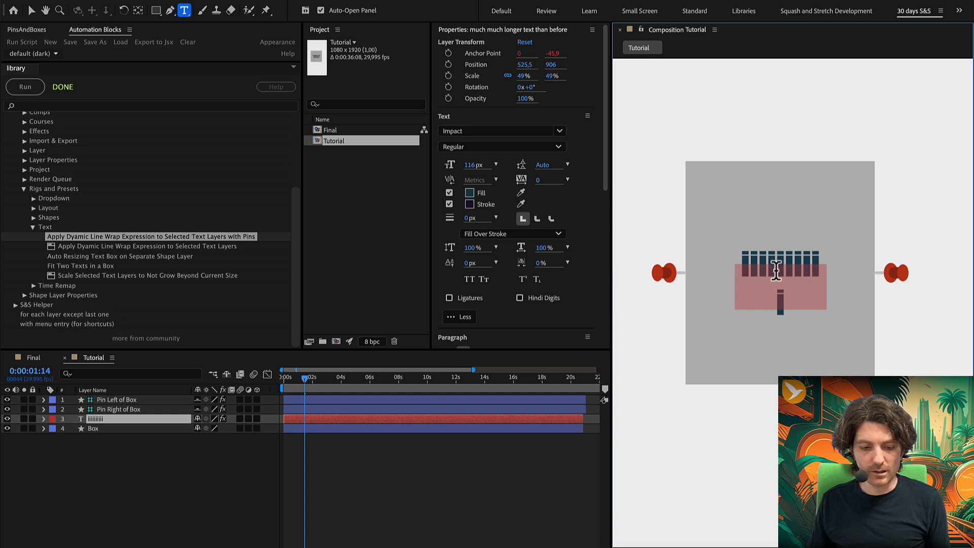
text(wwwwwwww)
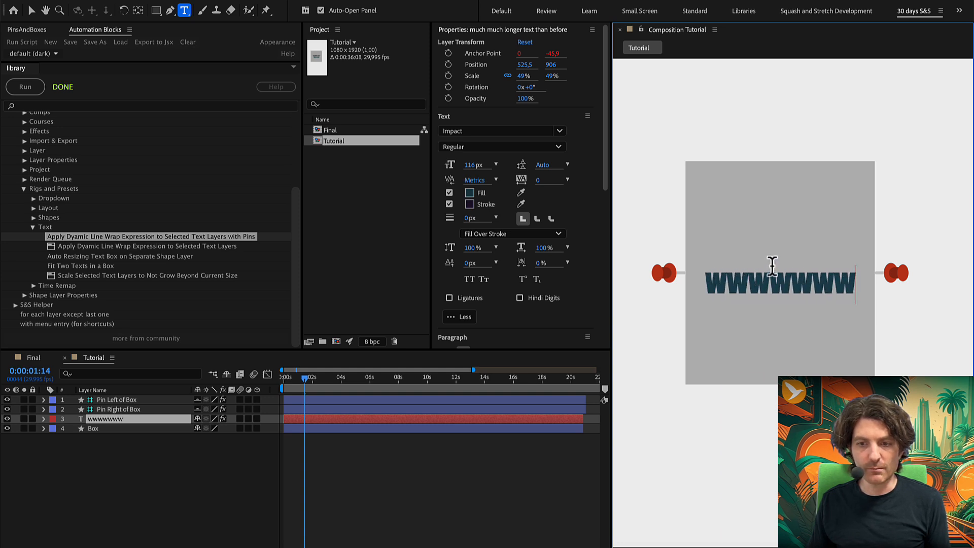
text(wwwwwww)
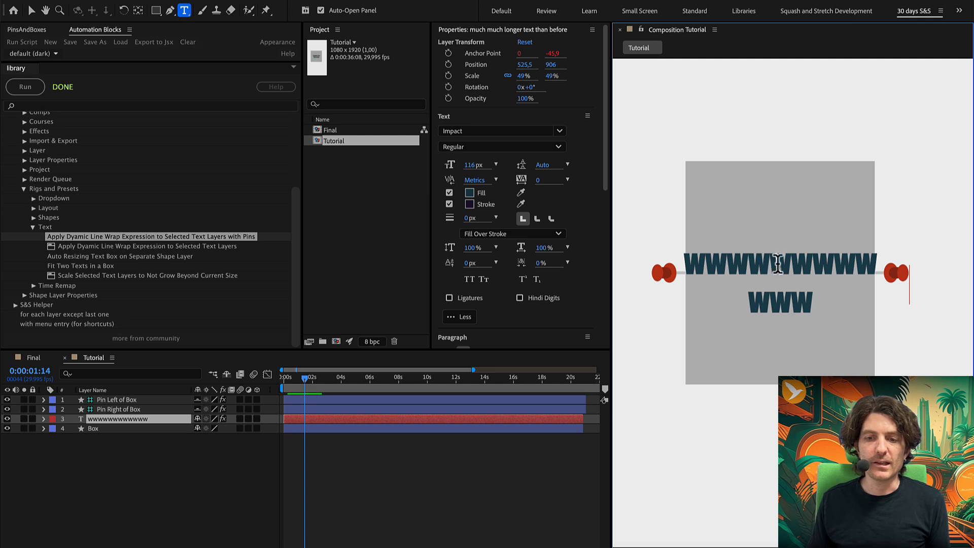
Highlight the w text on the canvas to examine its unwrapped width against the pins and box edges.
double_click(776, 263)
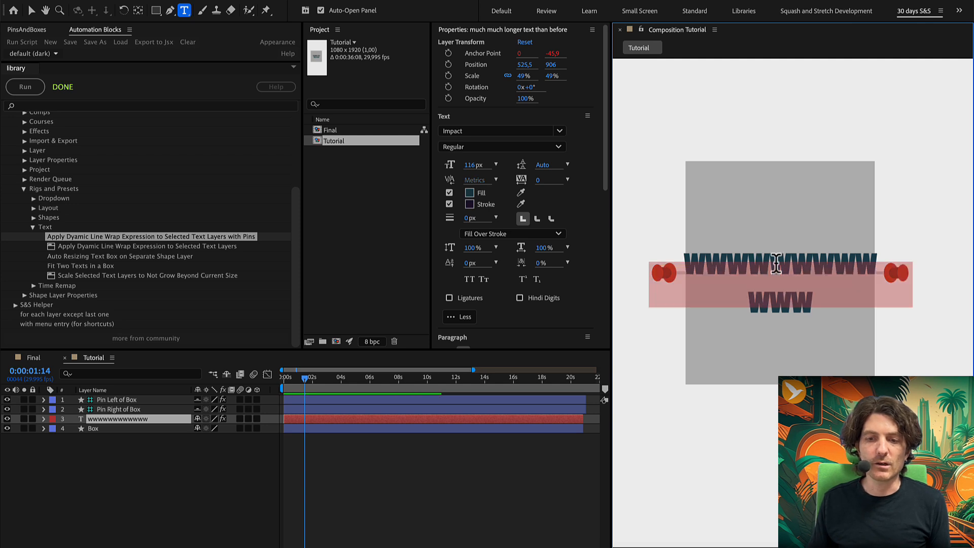
click(706, 261)
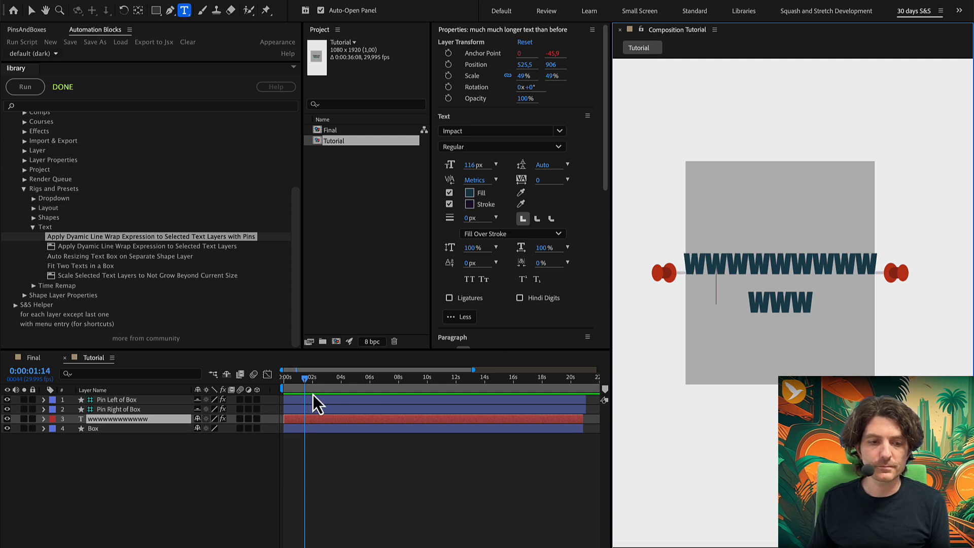
click(239, 459)
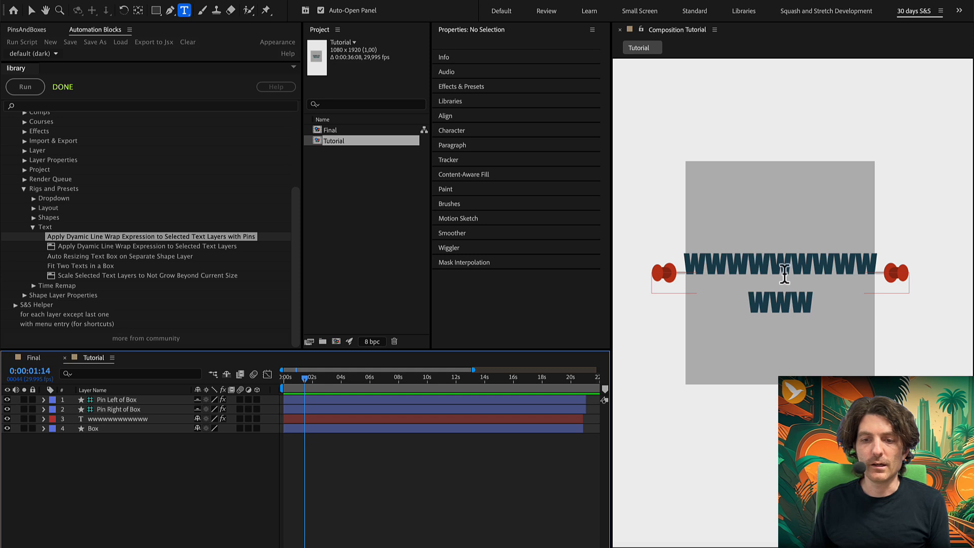
click(784, 274)
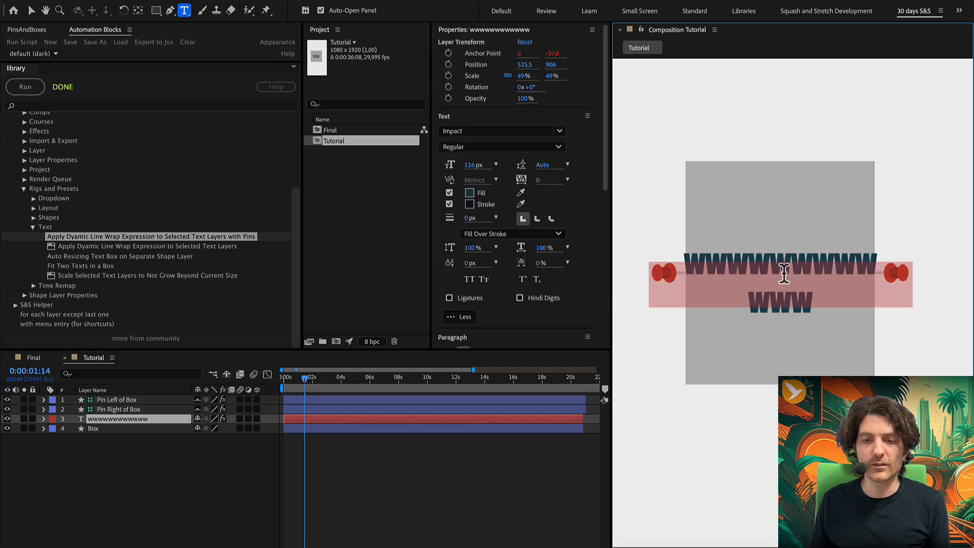